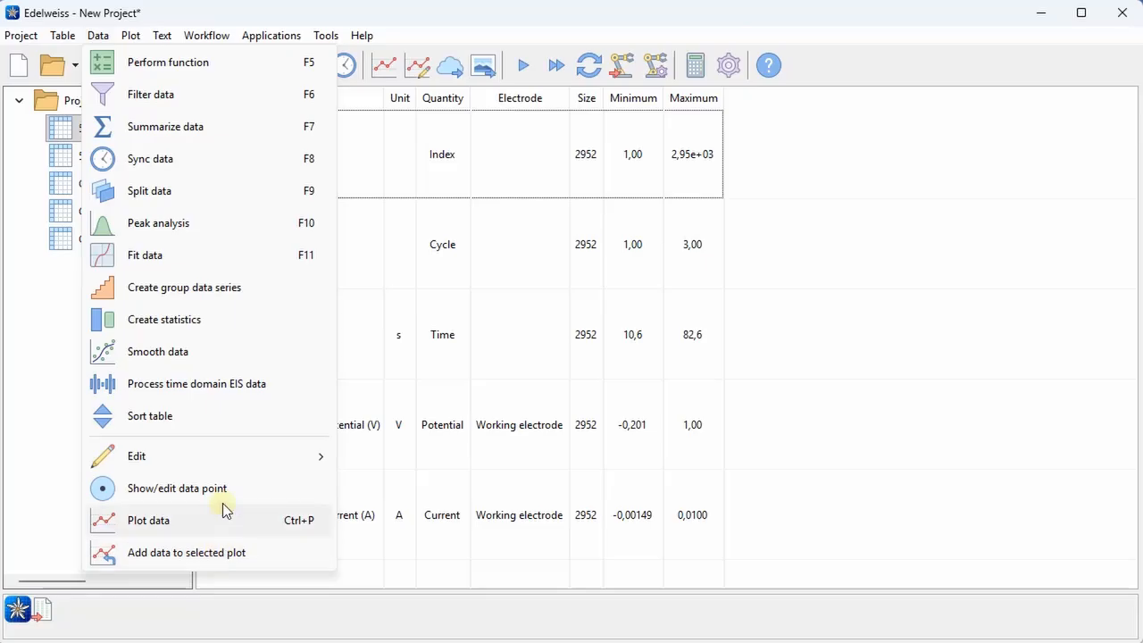
pyautogui.moveTo(230, 467)
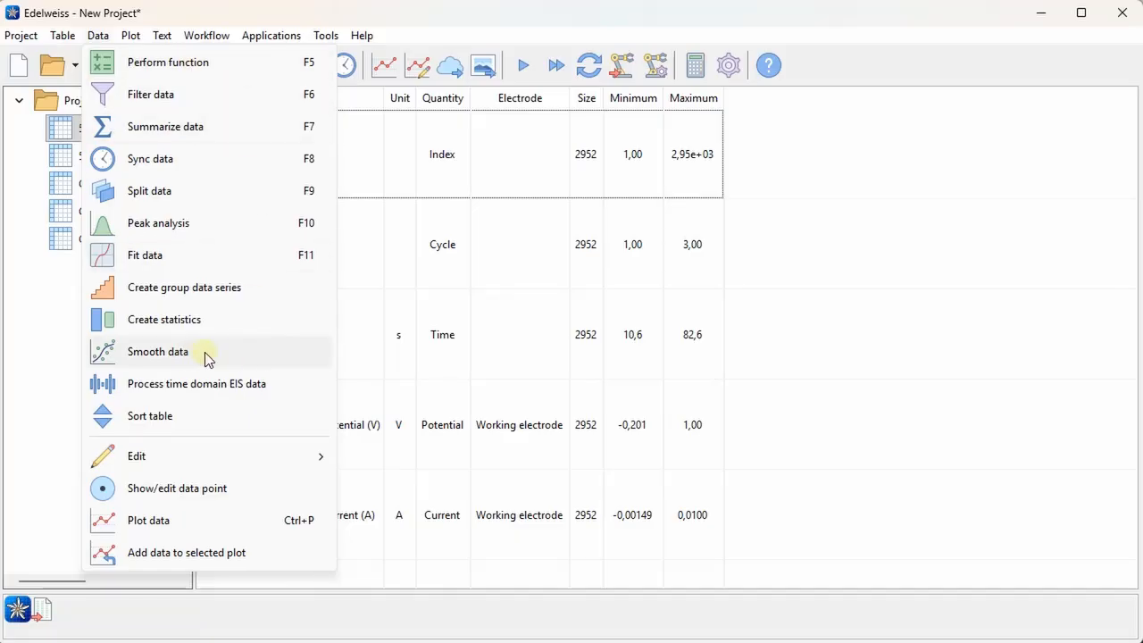
pyautogui.click(905, 346)
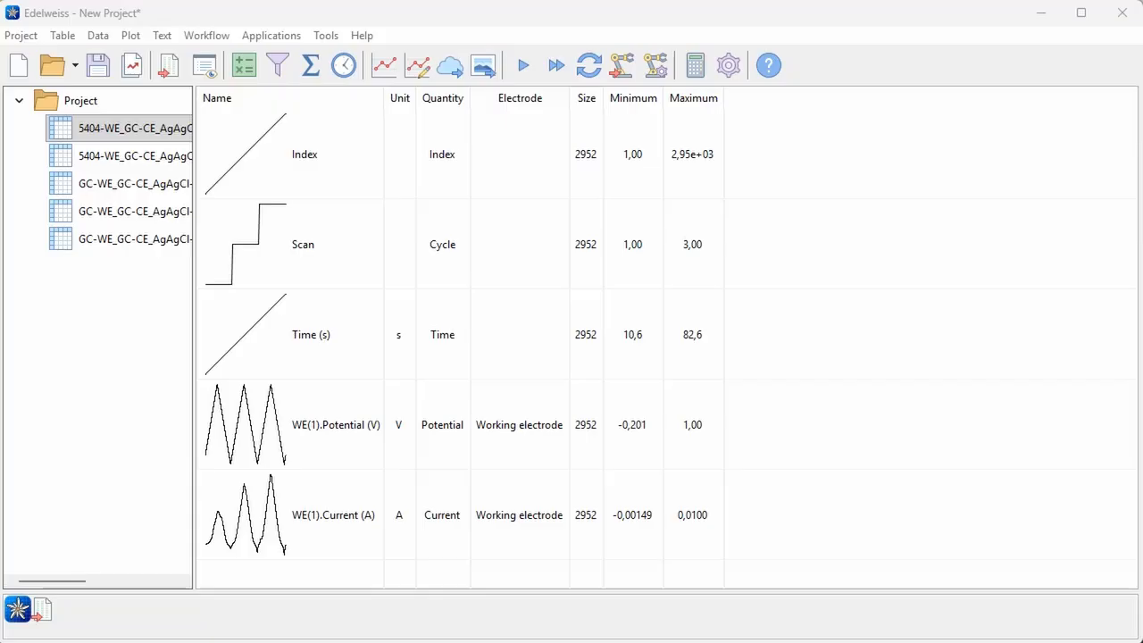
# Set up the Add value function on the first table's WE(1).Potential (V) series with a constant of 197 mV
pyautogui.click(393, 432)
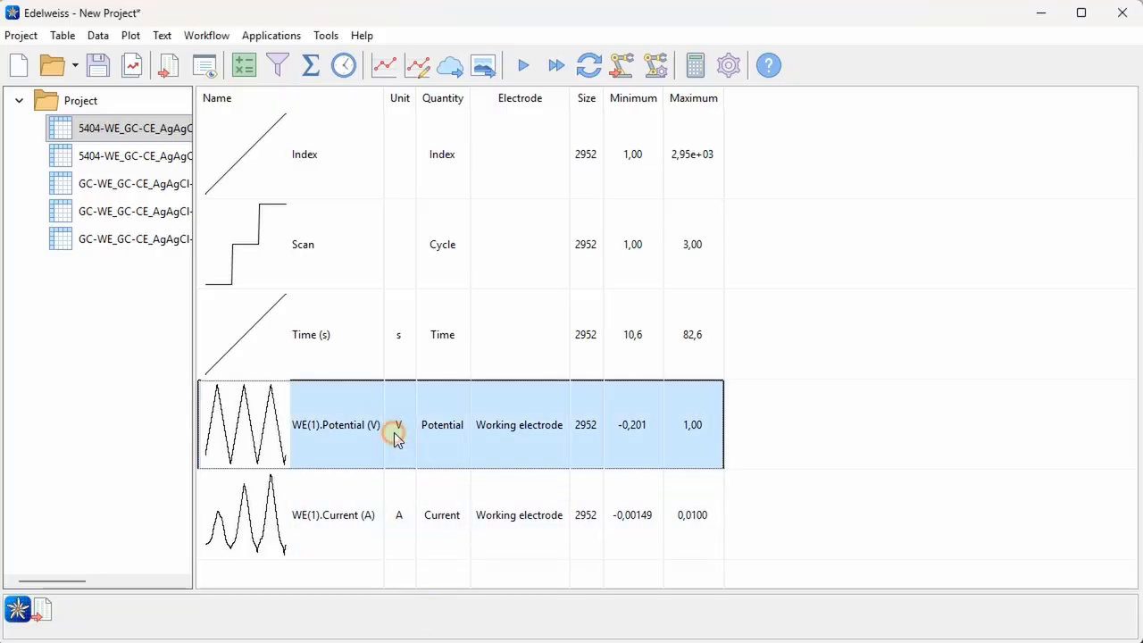
pyautogui.click(246, 67)
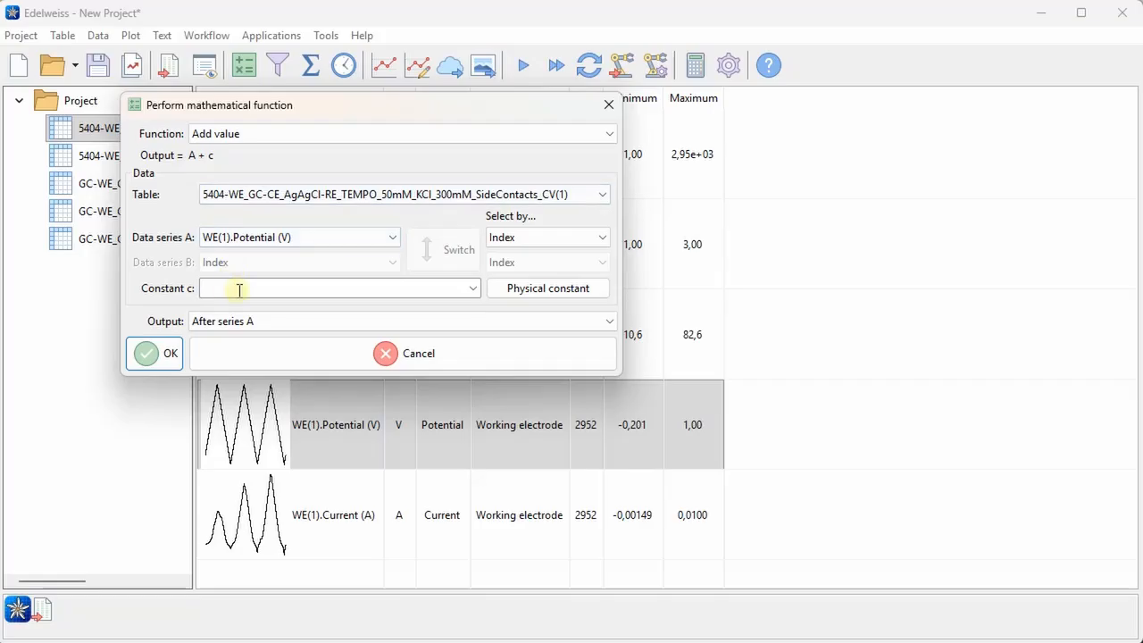
pyautogui.click(273, 293)
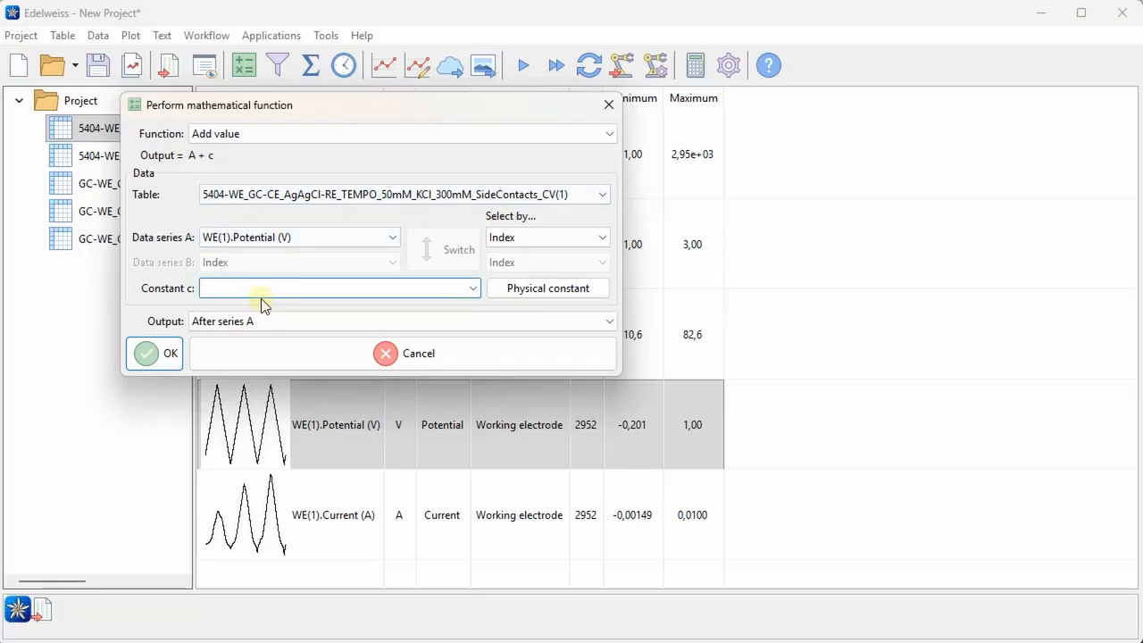
pyautogui.write('0.197')
pyautogui.write(' V')
pyautogui.press('BackSpace')
pyautogui.press('BackSpace')
pyautogui.press('BackSpace')
pyautogui.press('BackSpace')
pyautogui.press('BackSpace')
pyautogui.press('BackSpace')
pyautogui.write('197 mV')
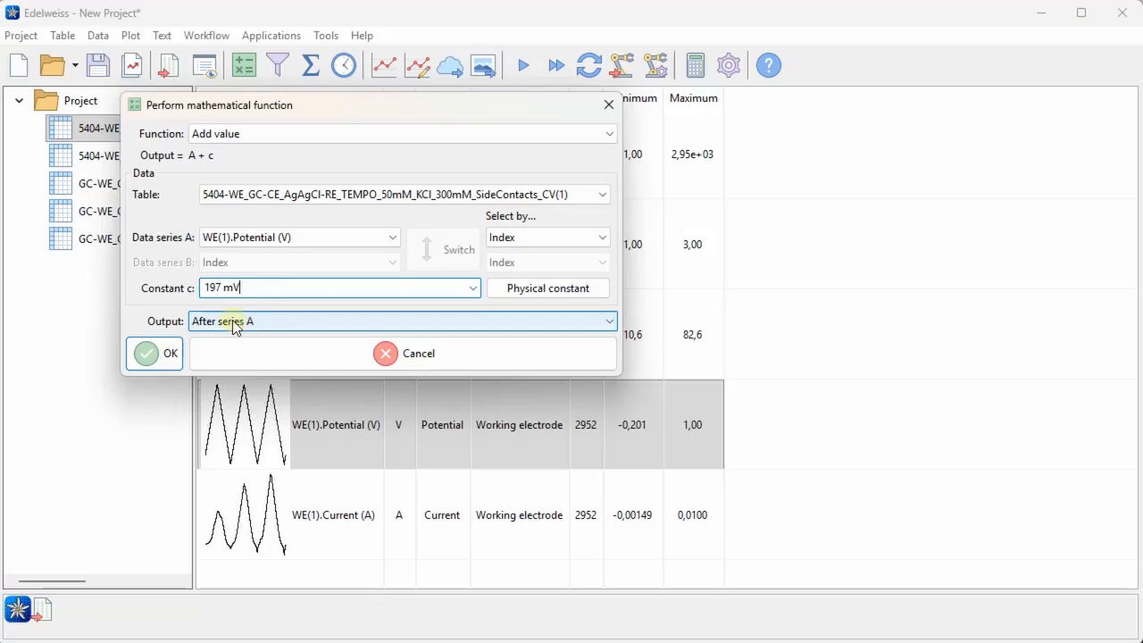
# Make the function's output replace series A and run it on the first table
pyautogui.click(258, 320)
pyautogui.click(264, 366)
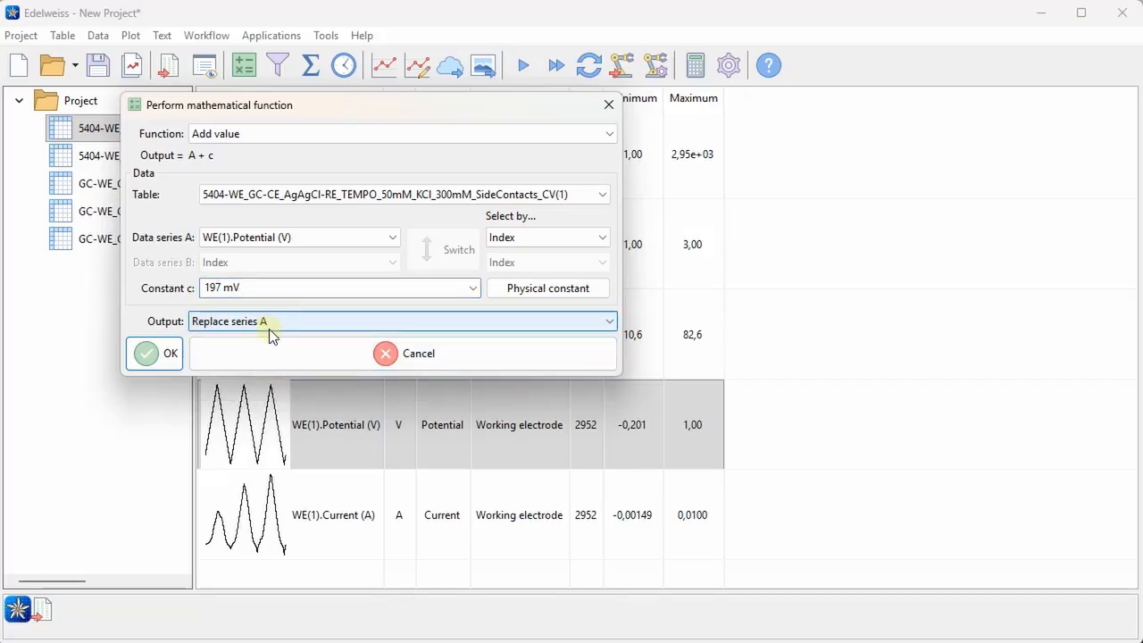
pyautogui.click(169, 355)
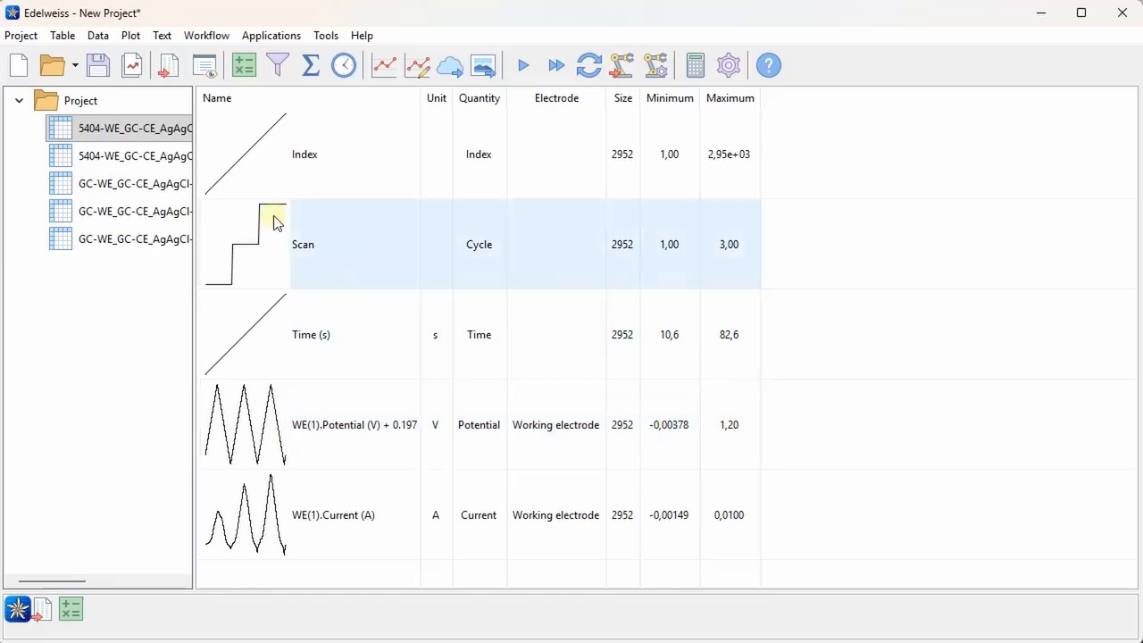
# Look through the other four tables in the project and select all four together
pyautogui.click(149, 157)
pyautogui.click(157, 185)
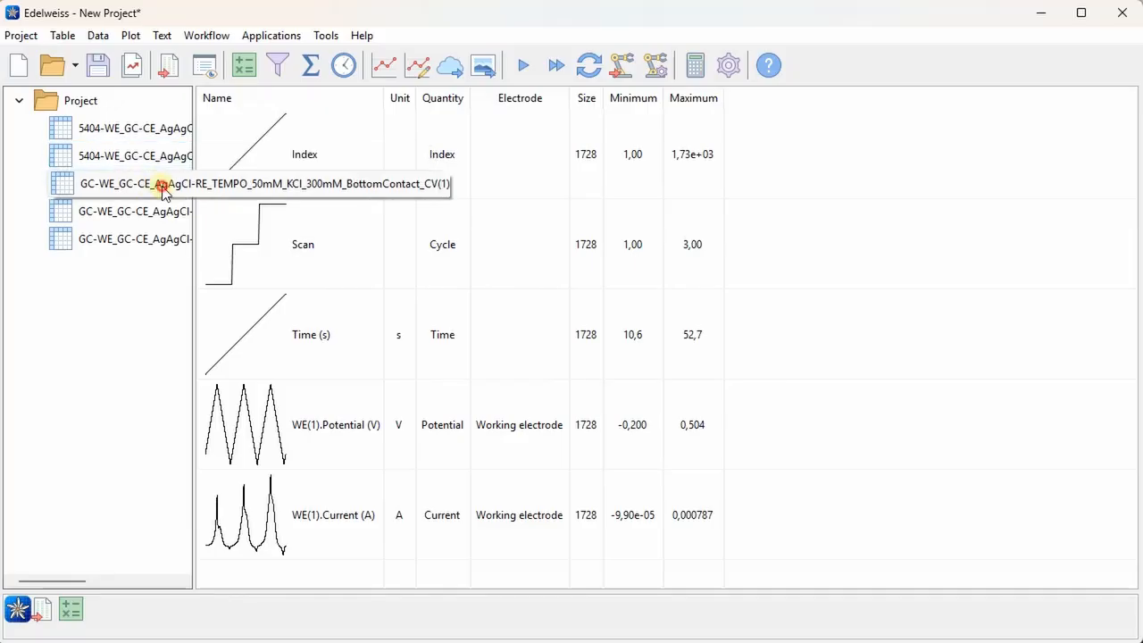
pyautogui.click(163, 215)
pyautogui.click(161, 241)
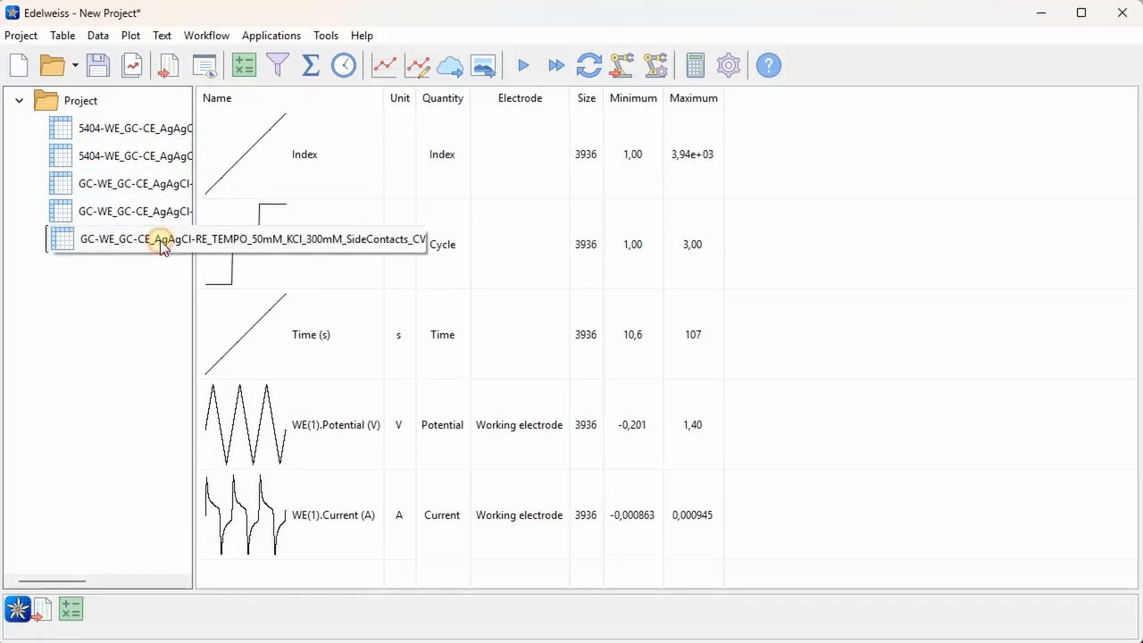
pyautogui.keyDown('shift'); pyautogui.click(150, 159); pyautogui.keyUp('shift')
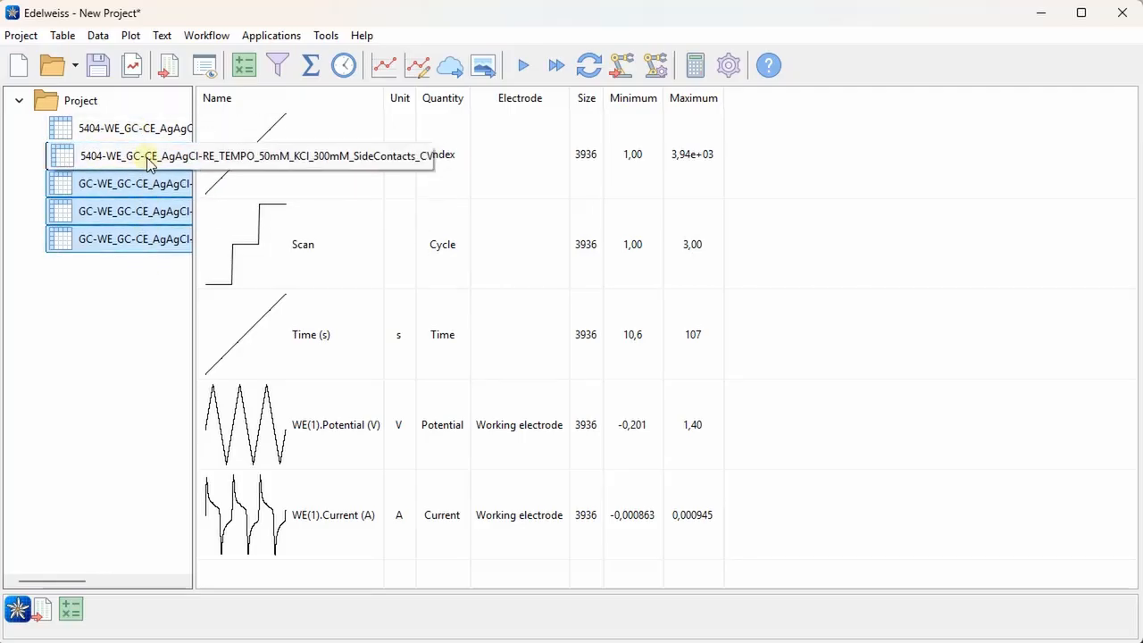
# Add 0.197 to the WE(1).Potential (V) series of all four selected tables, replacing series A, and check the series in each table
pyautogui.click(401, 442)
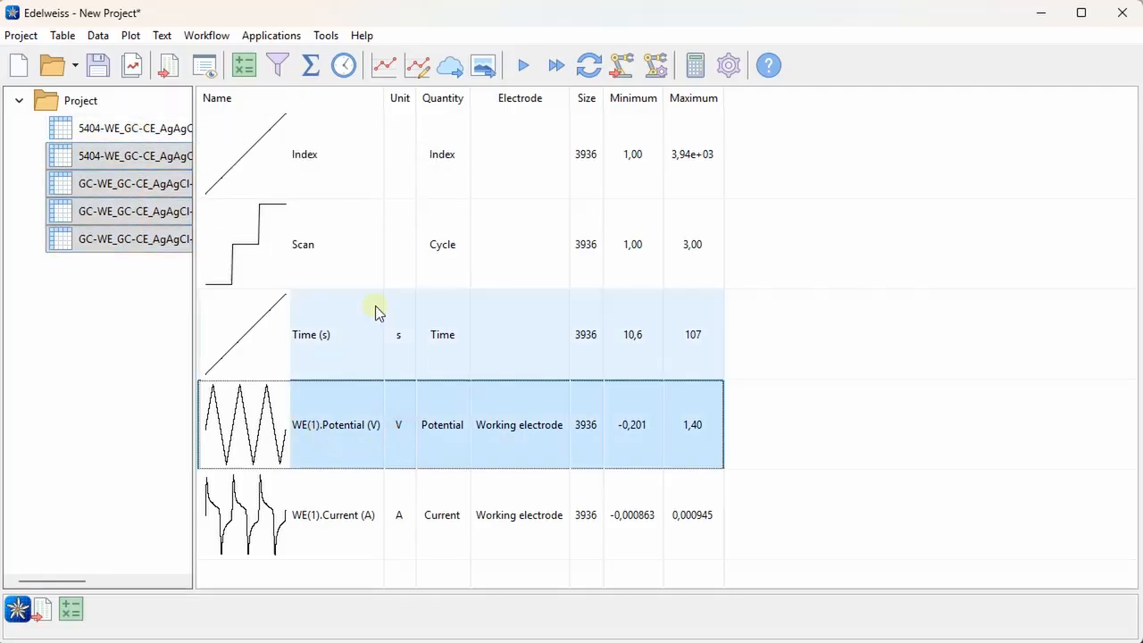
pyautogui.click(252, 71)
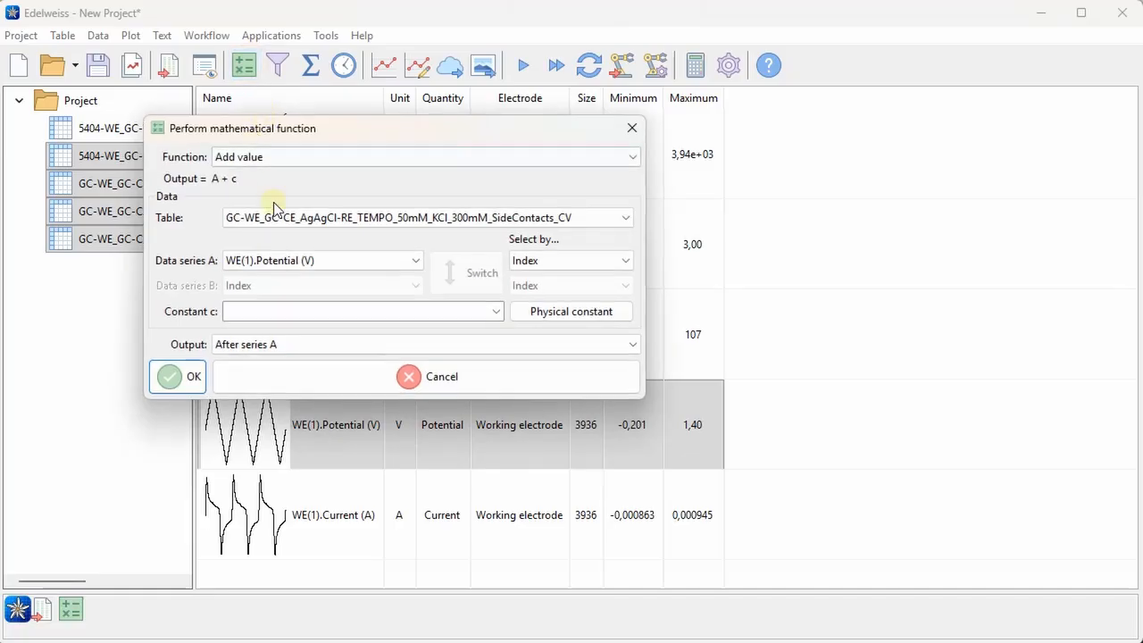
pyautogui.click(280, 312)
pyautogui.write('0.197')
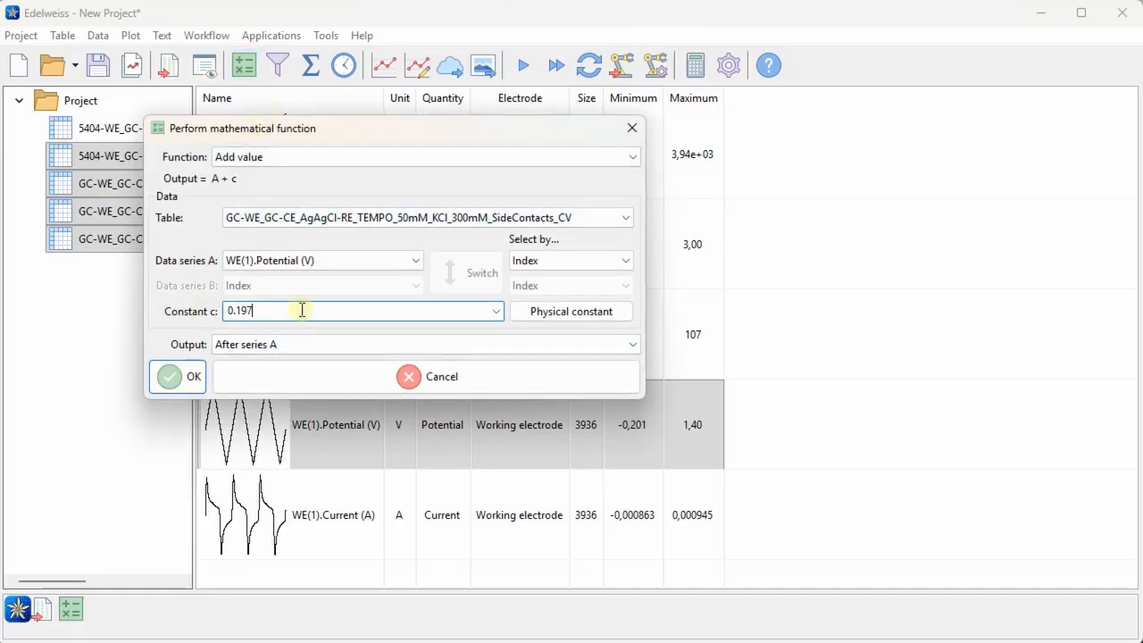
pyautogui.click(276, 347)
pyautogui.click(295, 394)
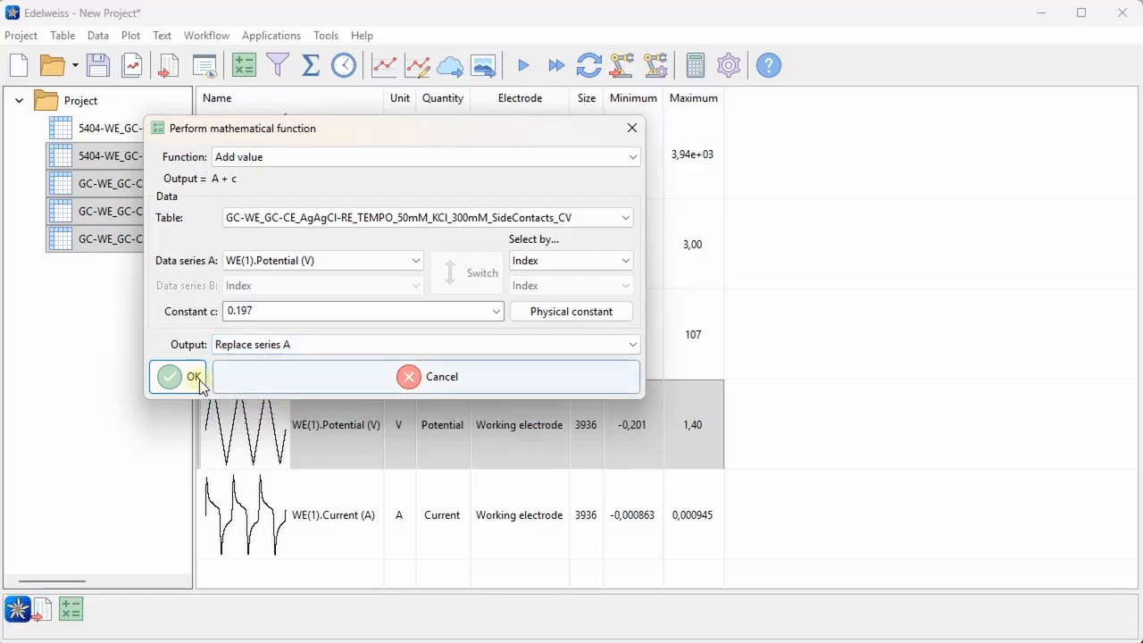
pyautogui.click(191, 382)
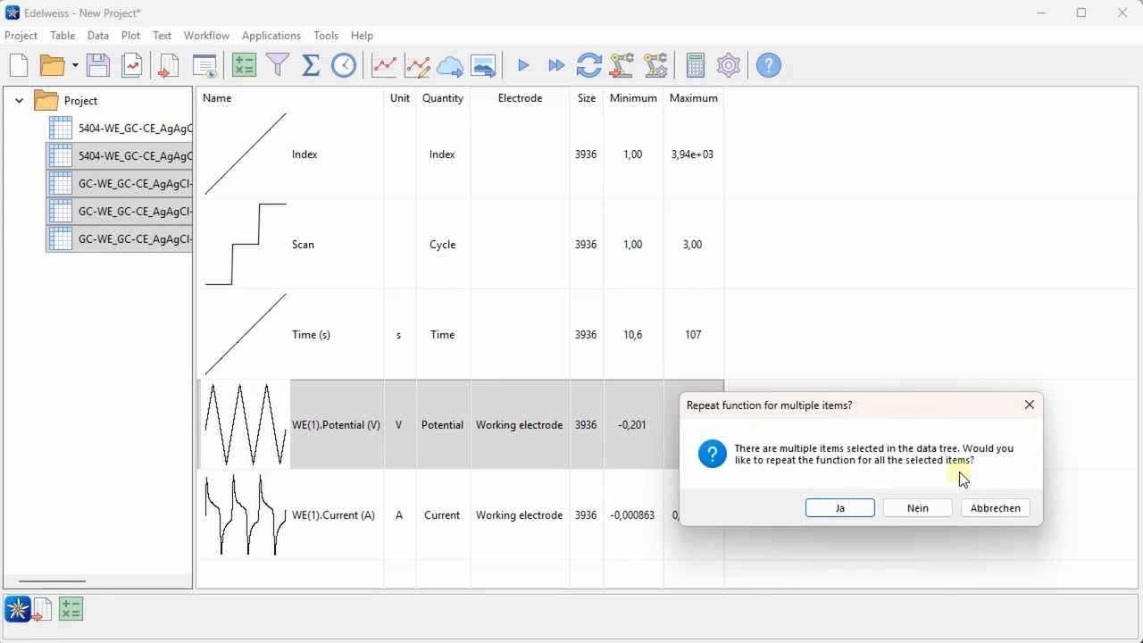
pyautogui.click(855, 507)
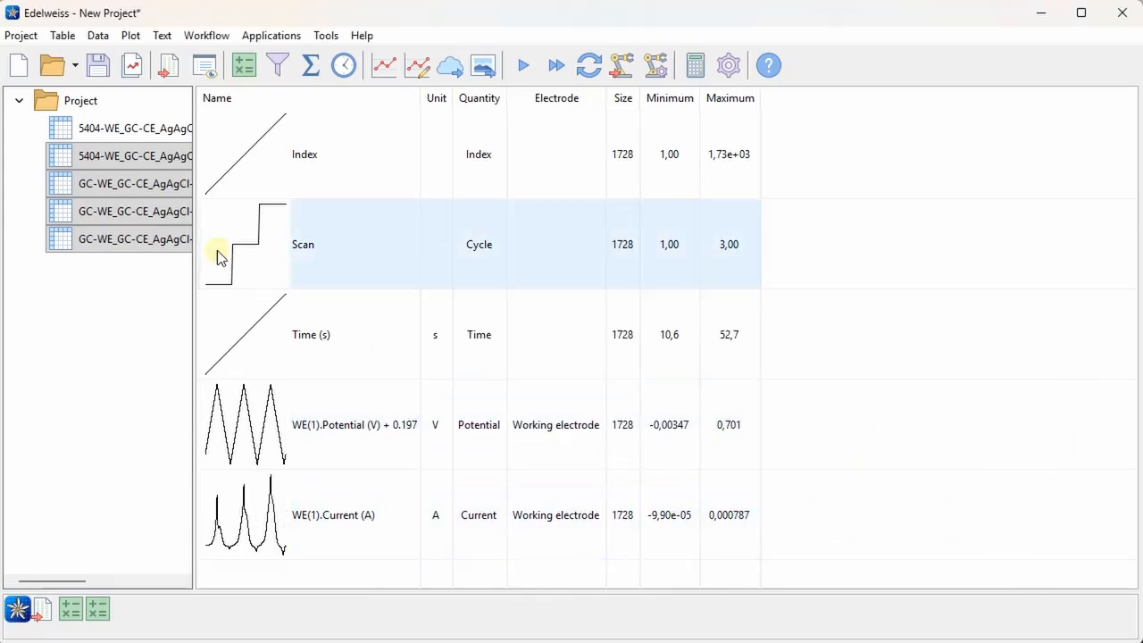
pyautogui.click(159, 158)
pyautogui.click(166, 184)
pyautogui.click(164, 209)
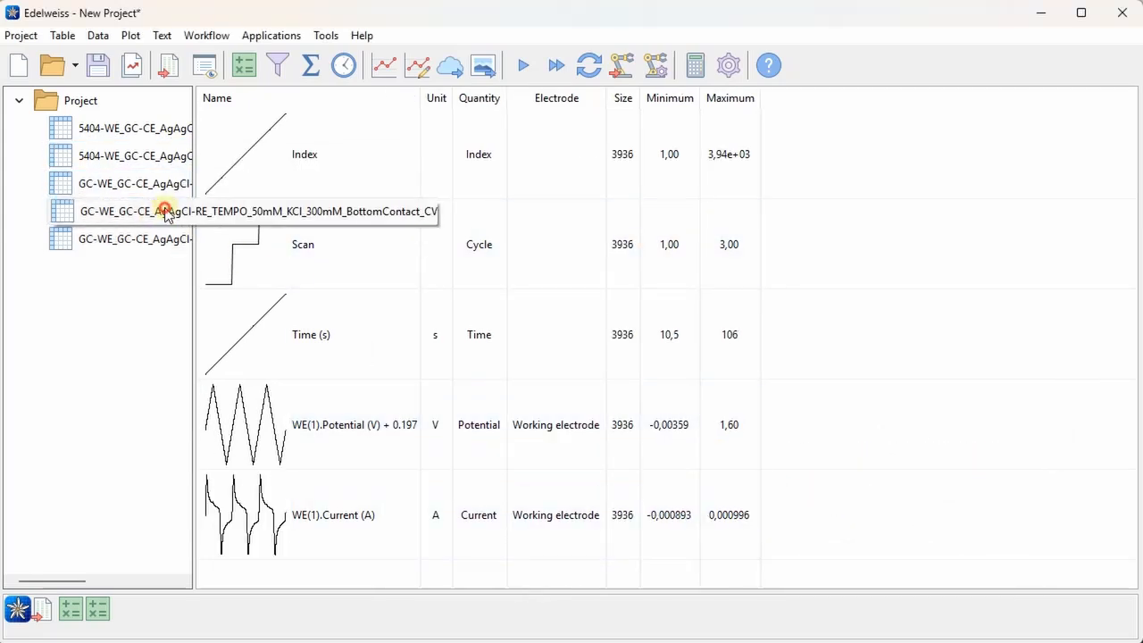
pyautogui.click(148, 239)
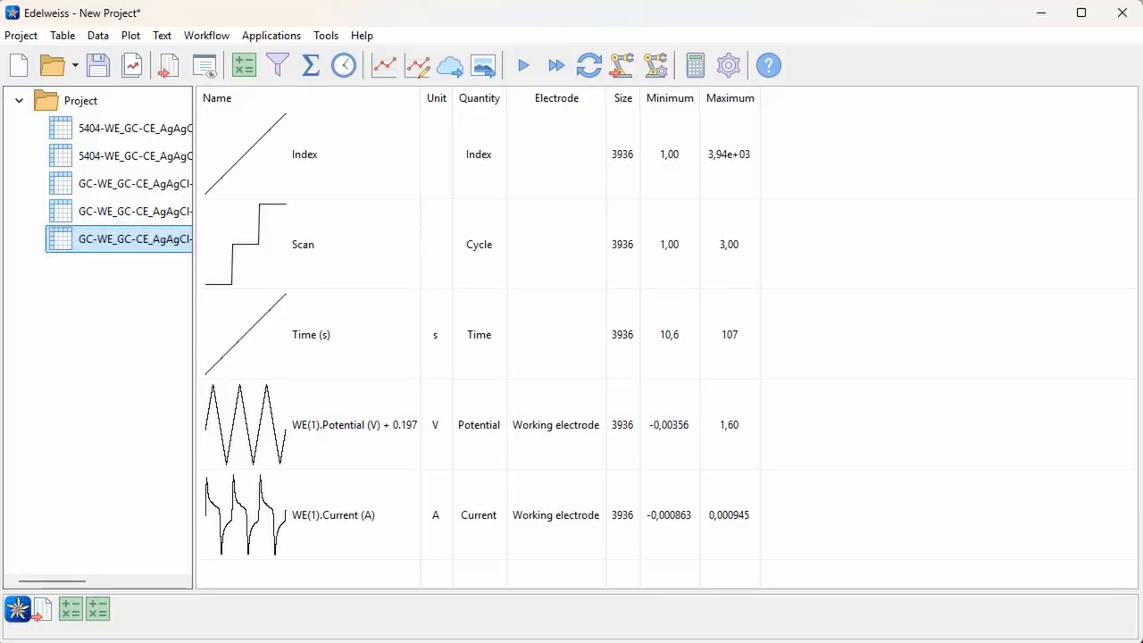
# Select the WE(1).Current (A) series and all five tables, and choose Divide by value as the mathematical function
pyautogui.click(383, 528)
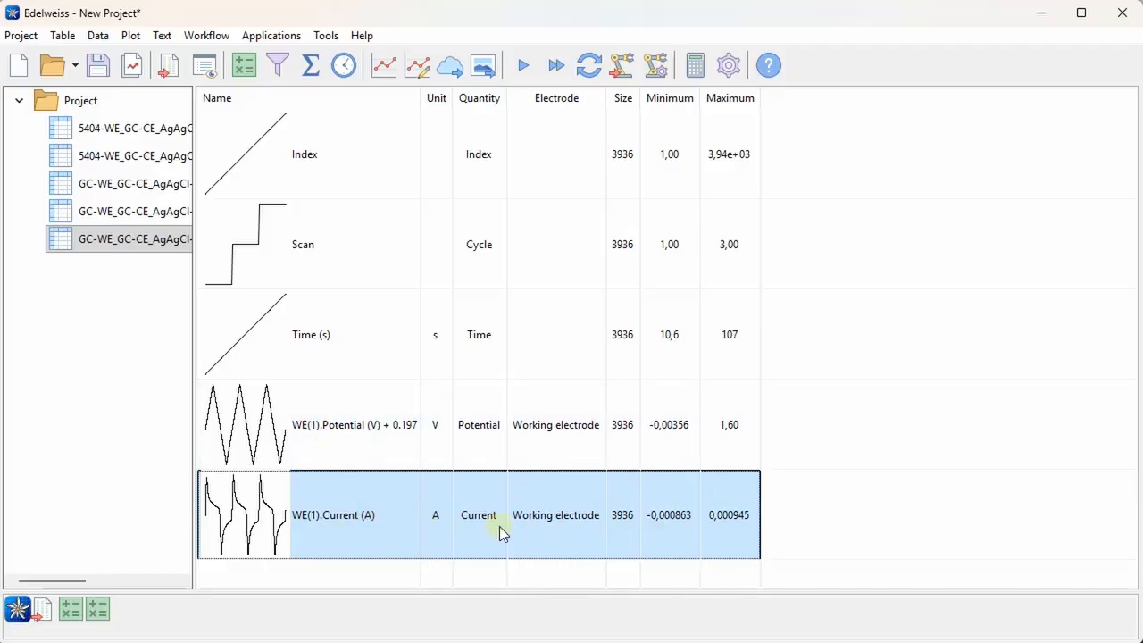
pyautogui.keyDown('shift'); pyautogui.click(120, 121); pyautogui.keyUp('shift')
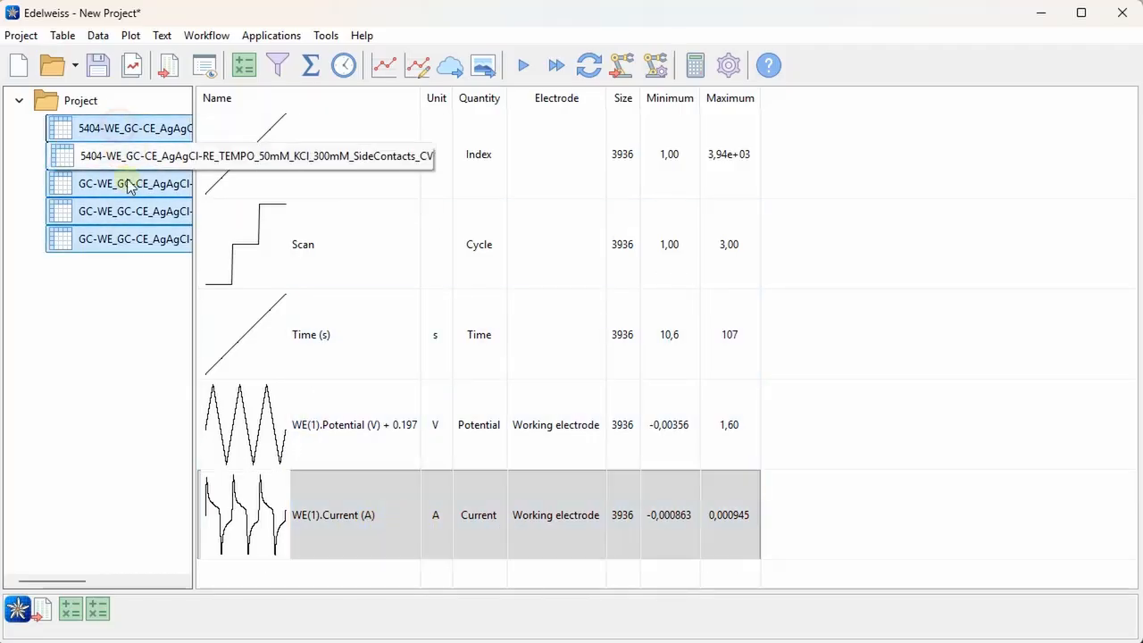
pyautogui.click(245, 67)
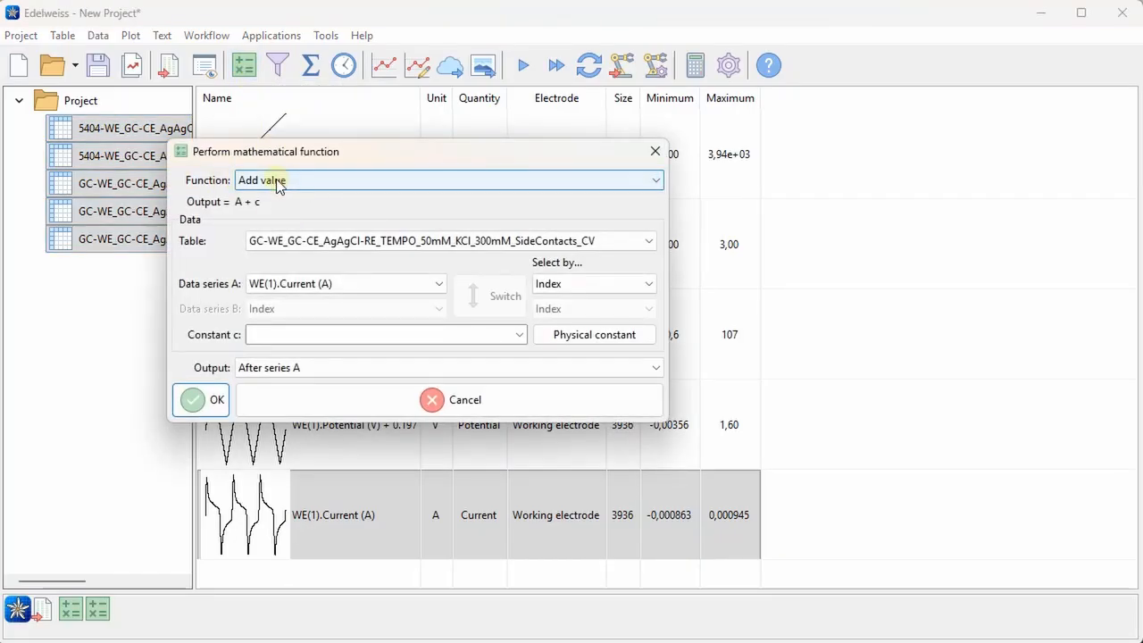
pyautogui.click(328, 179)
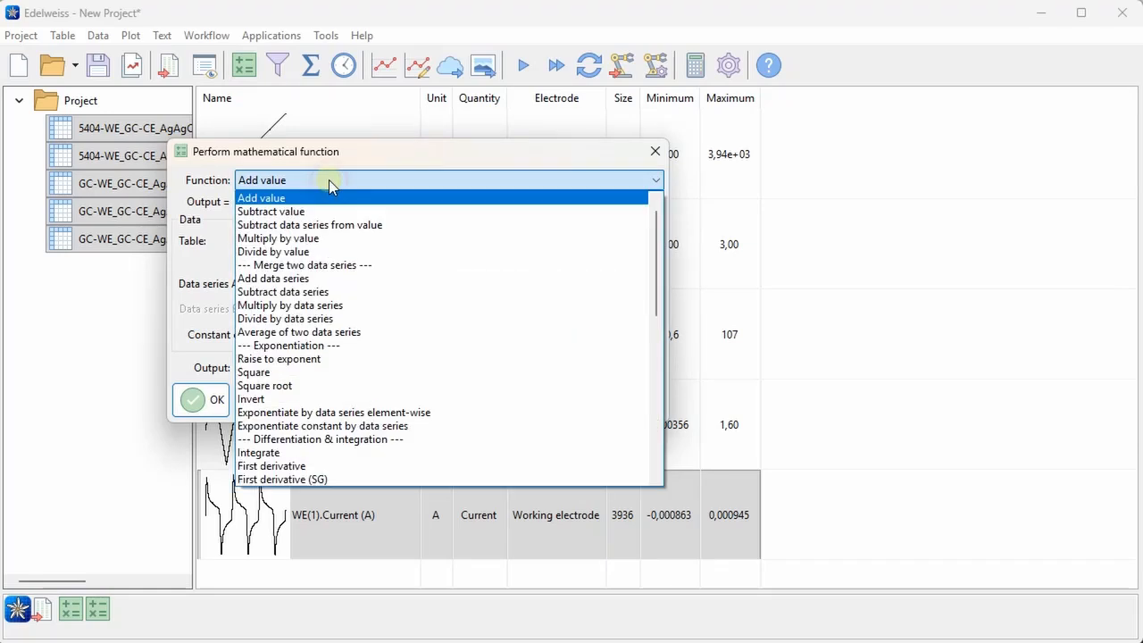
pyautogui.click(299, 251)
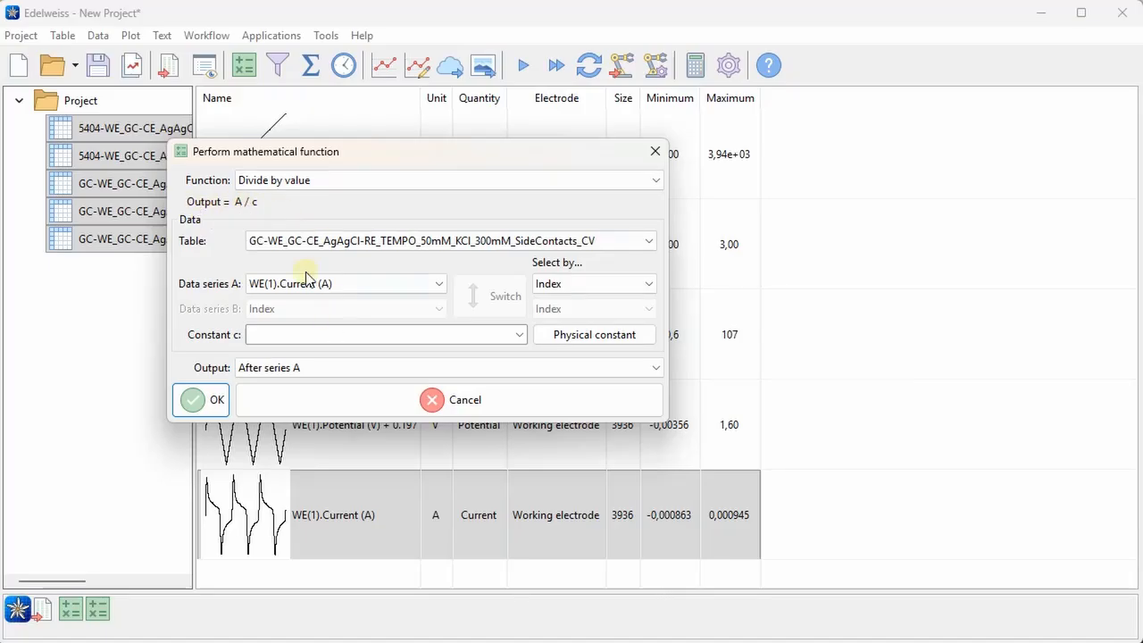
# Set the divisor constant to 0.29 cm2 and run the division for all selected tables
pyautogui.click(324, 334)
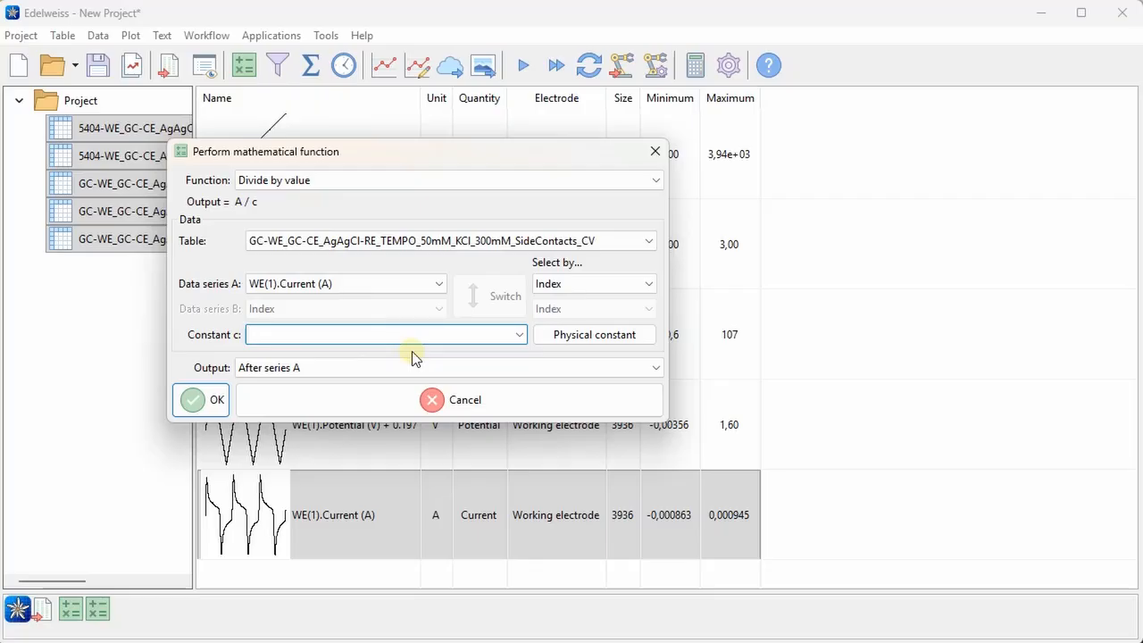
pyautogui.write('0.29 cm2')
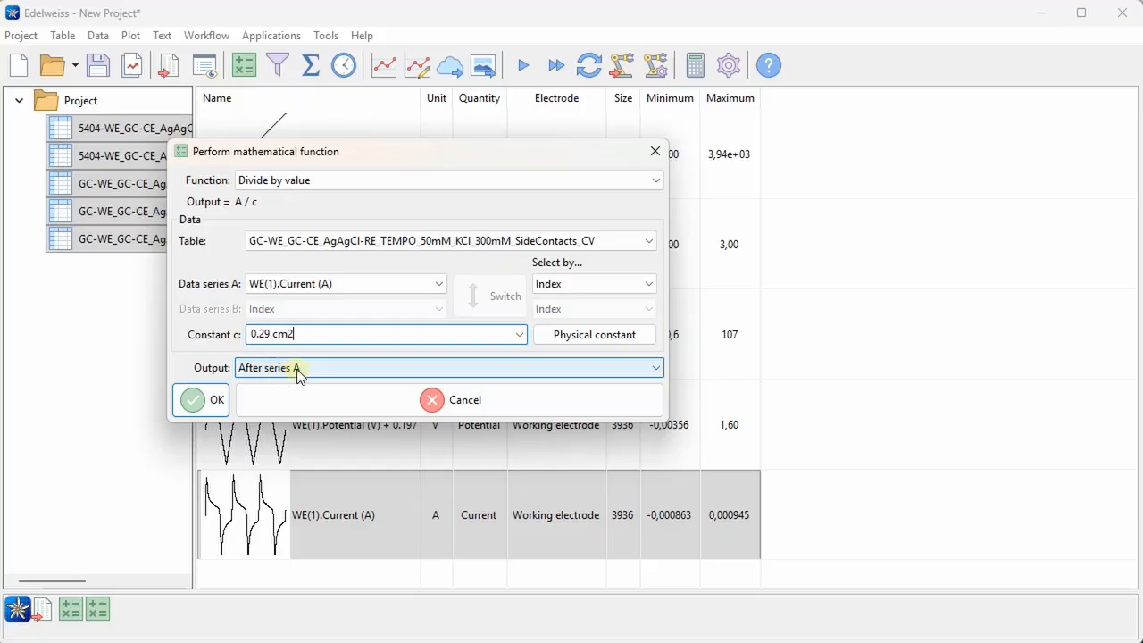
pyautogui.click(216, 403)
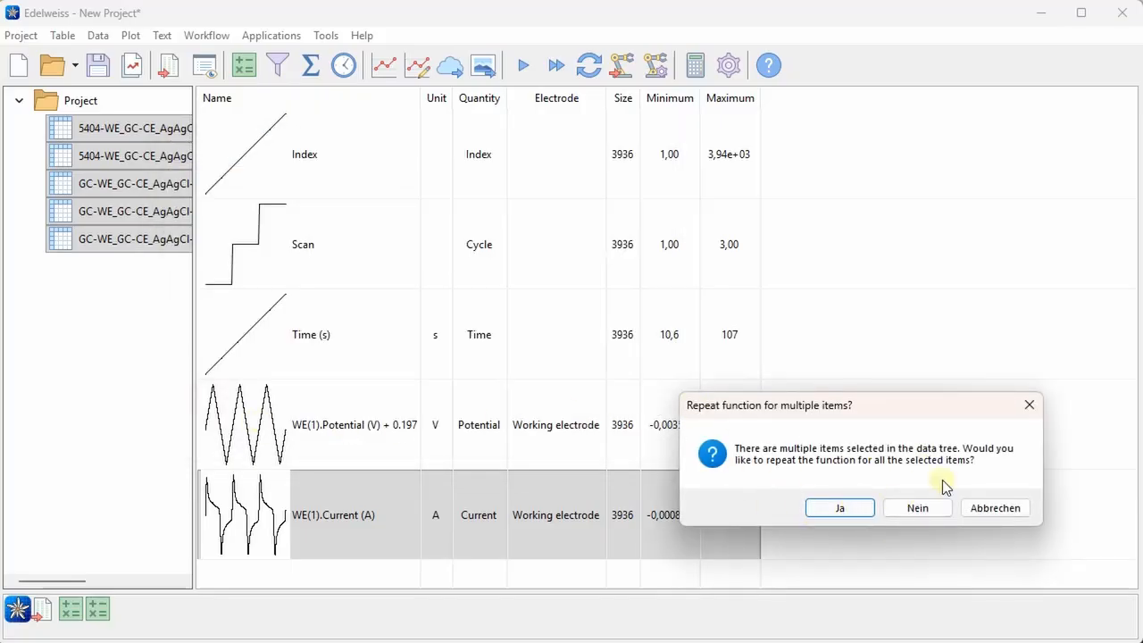
pyautogui.click(850, 507)
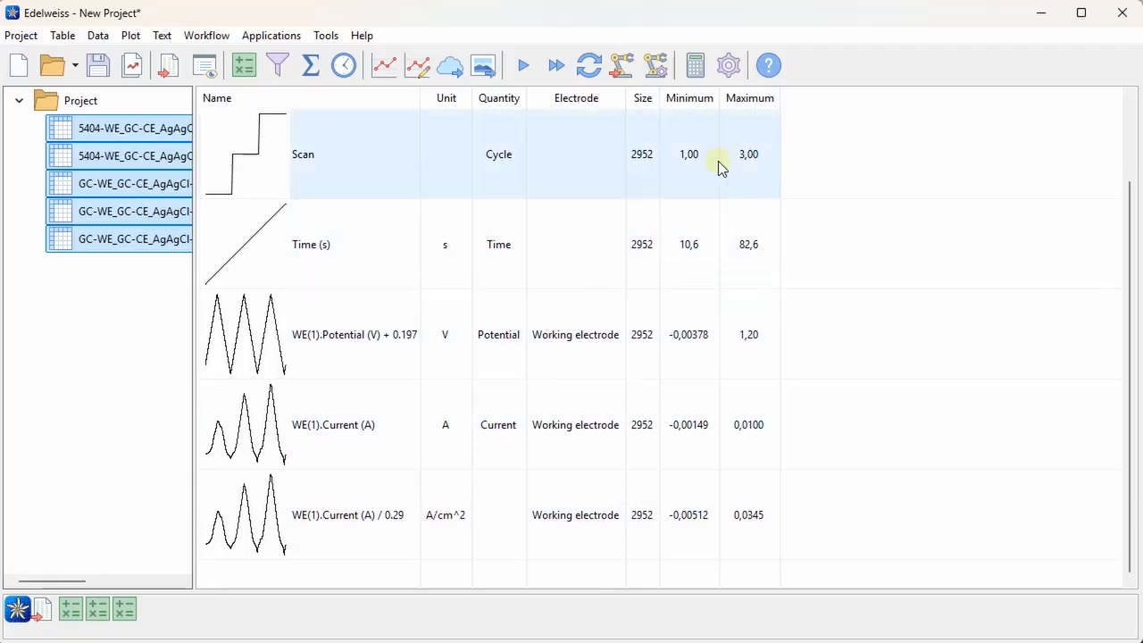
# Open the help page for Perform function and read its notes on units and the list of available mathematical functions
pyautogui.click(769, 68)
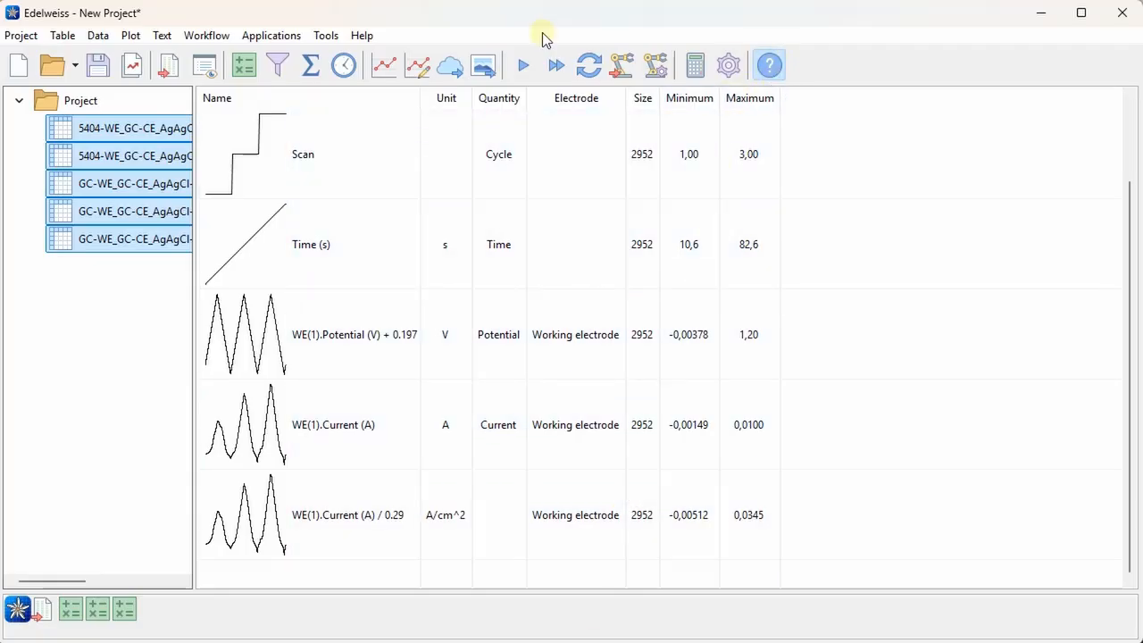
pyautogui.click(246, 64)
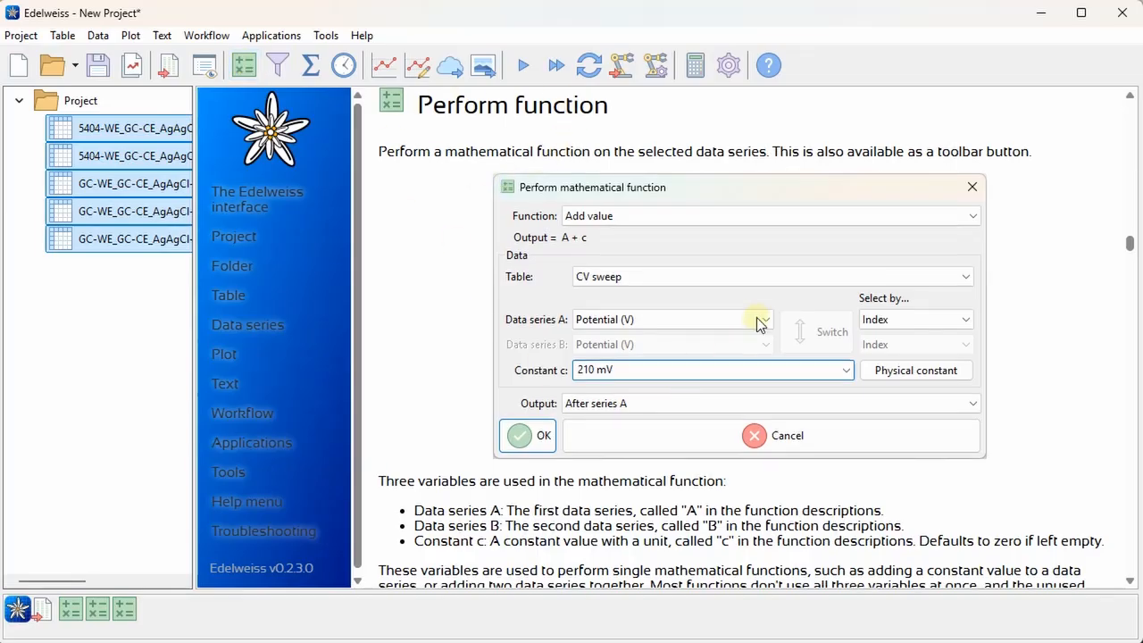
pyautogui.scroll(-8, 758, 322)
pyautogui.scroll(-5, 760, 295)
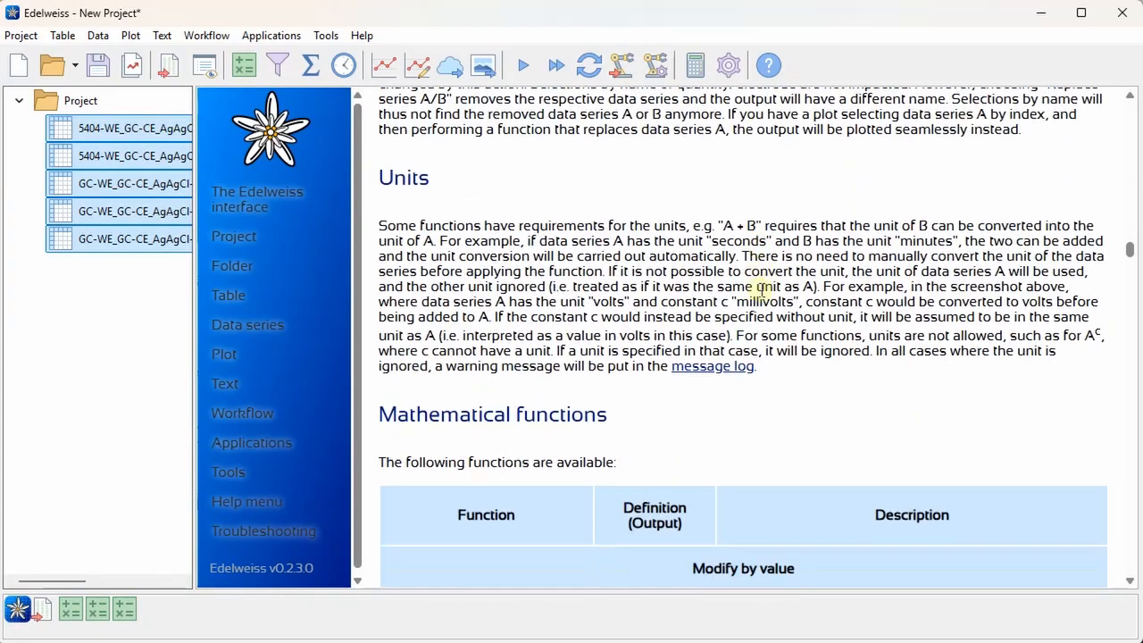
pyautogui.scroll(-3, 832, 301)
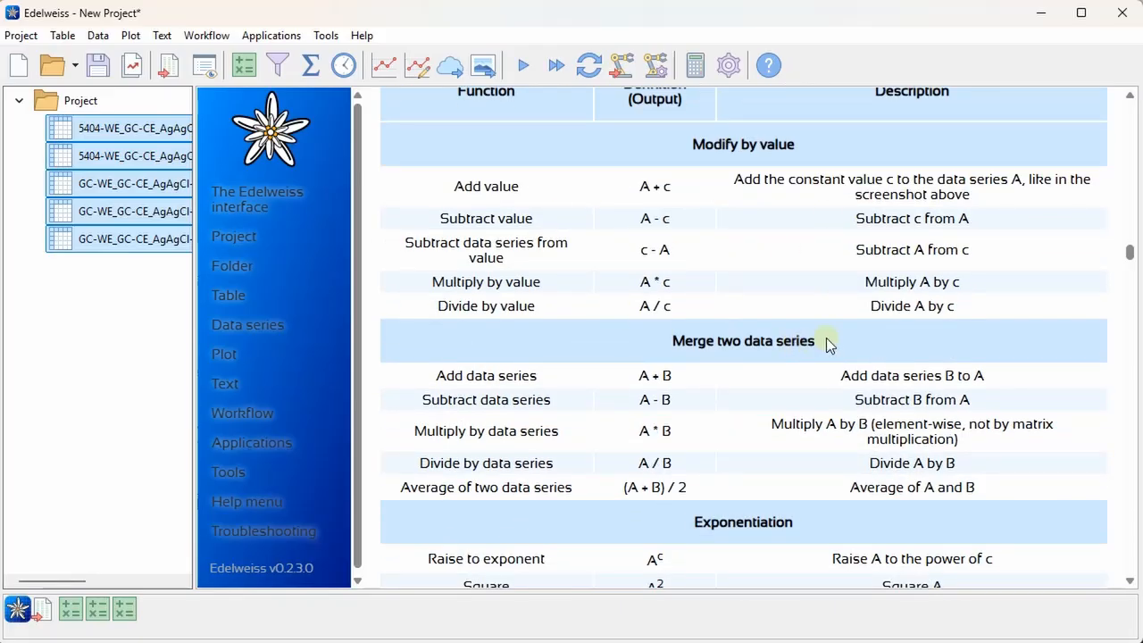
pyautogui.scroll(-4, 827, 321)
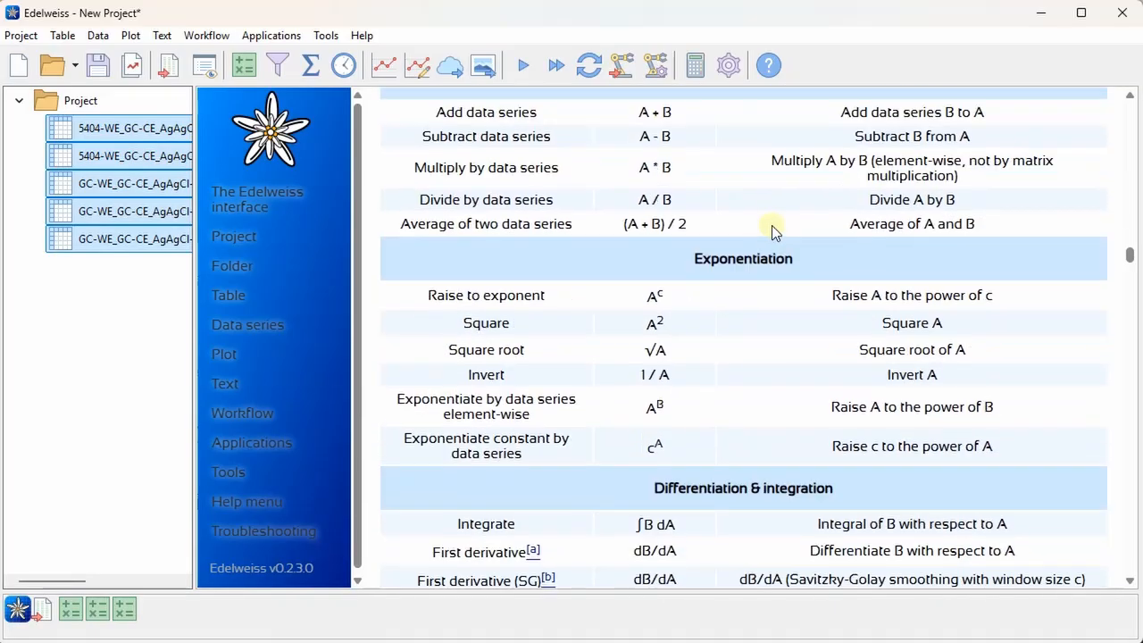
pyautogui.scroll(-6, 770, 259)
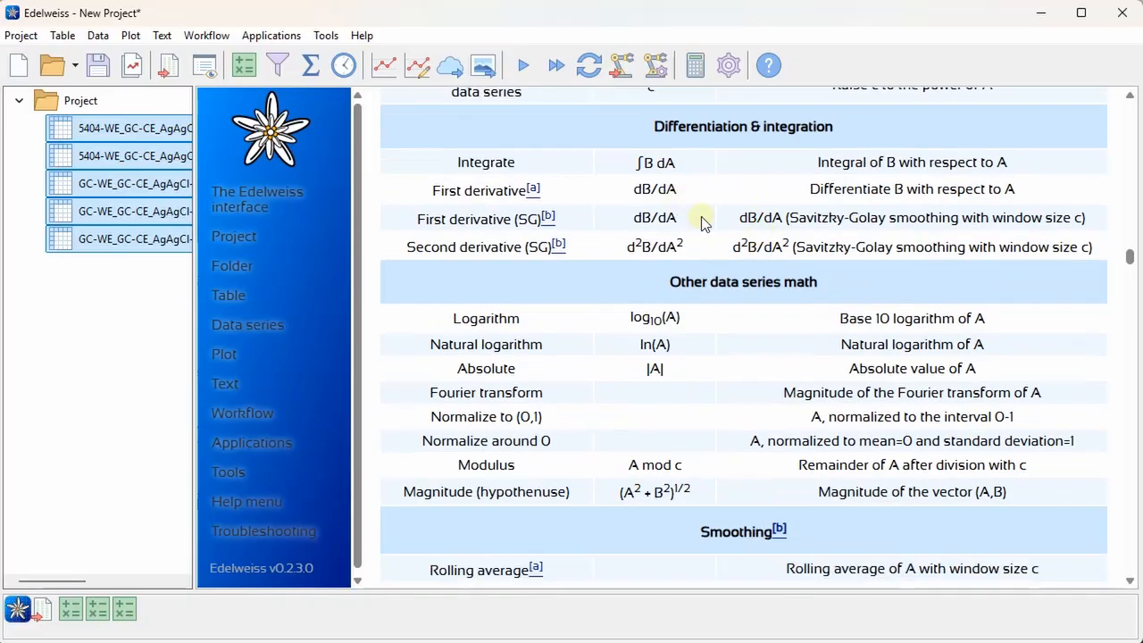
pyautogui.scroll(-2, 749, 268)
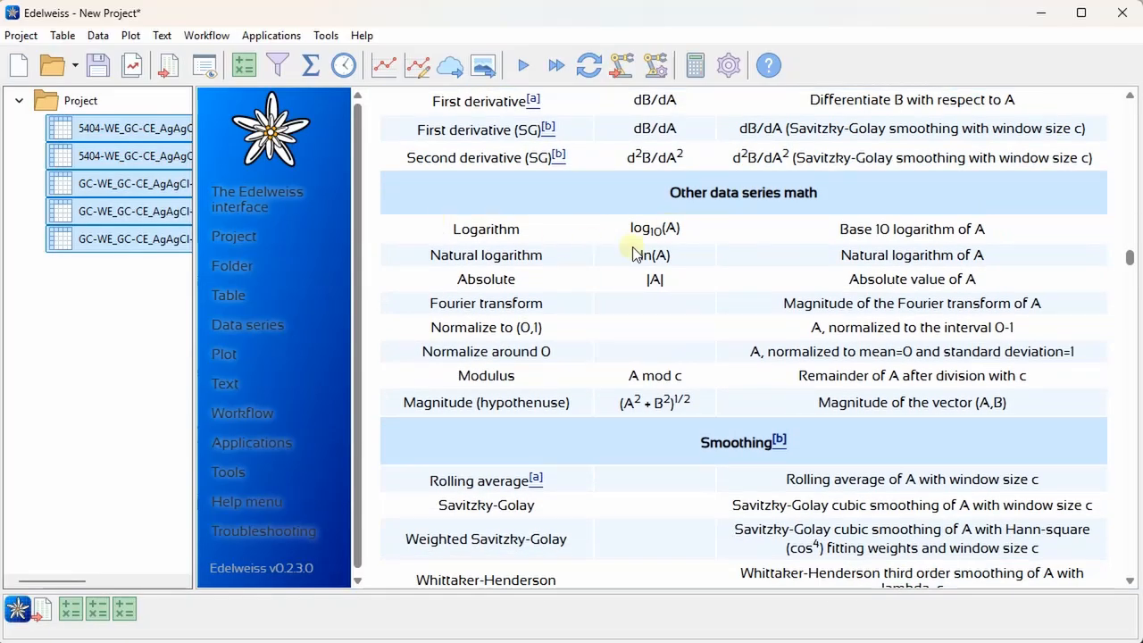
# Read the other data series math and smoothing sections of the Perform function help page
pyautogui.scroll(-2, 671, 273)
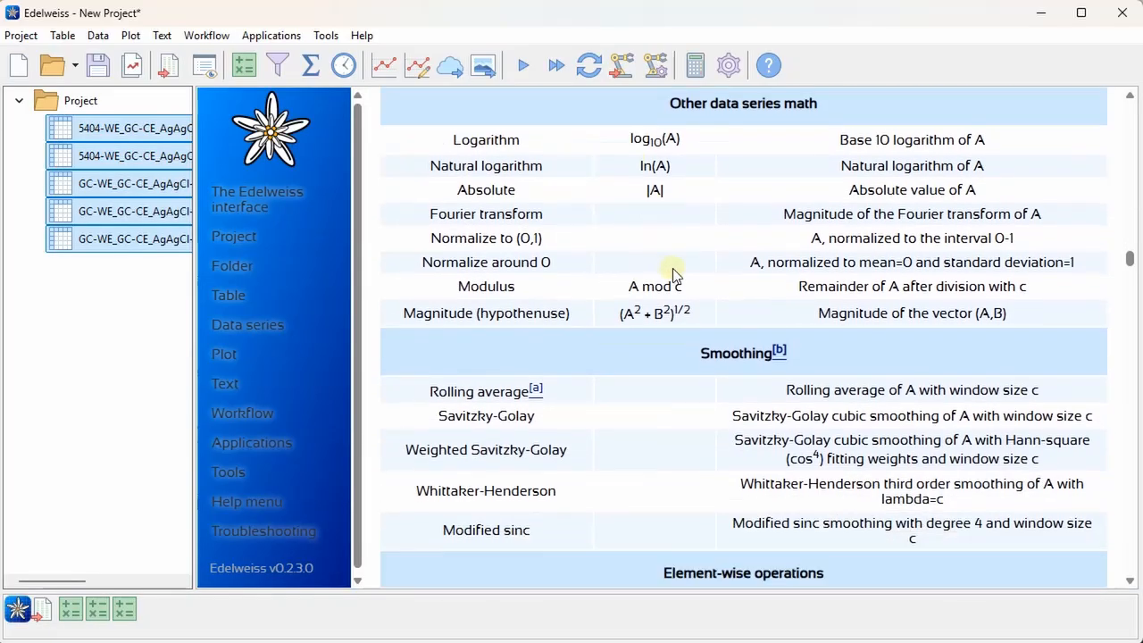
pyautogui.scroll(-2, 660, 365)
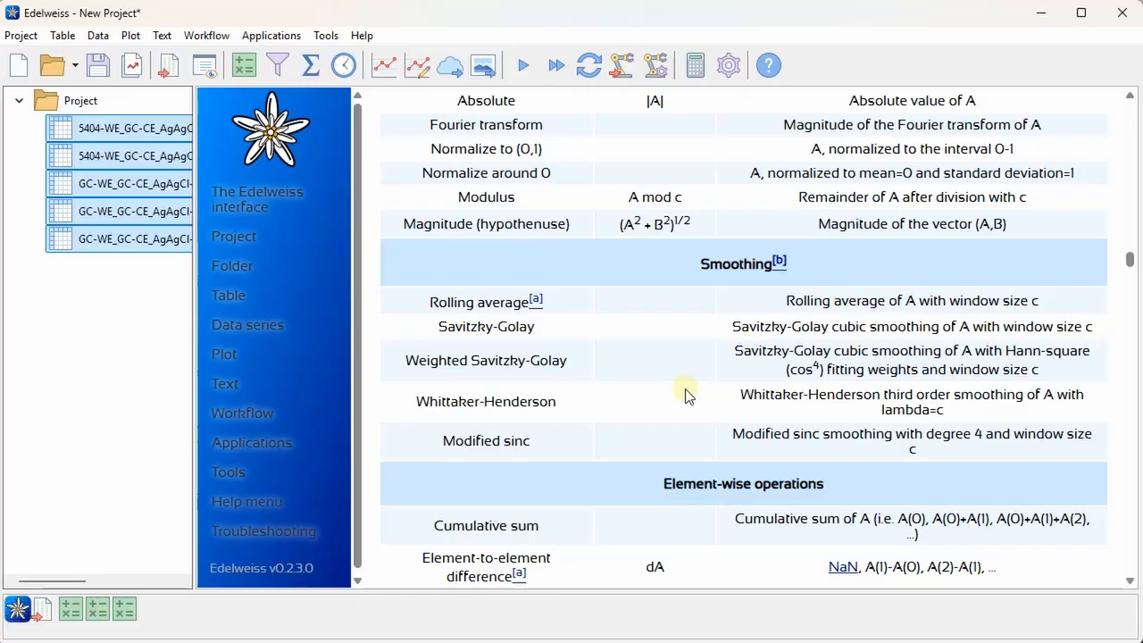
pyautogui.click(245, 69)
pyautogui.click(616, 204)
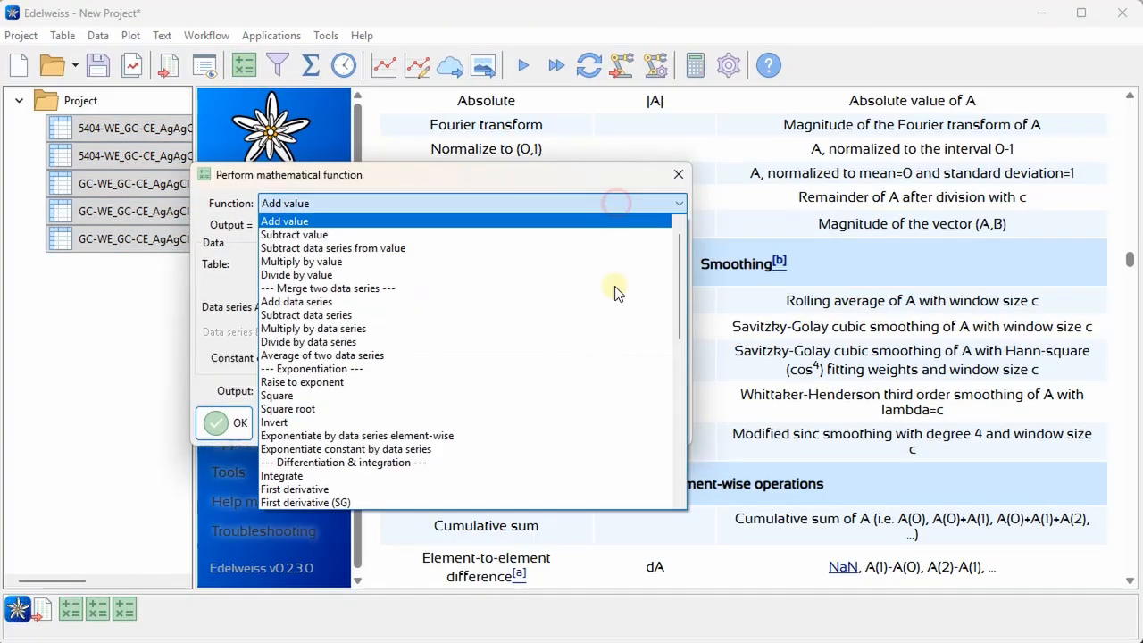
pyautogui.scroll(-7, 598, 325)
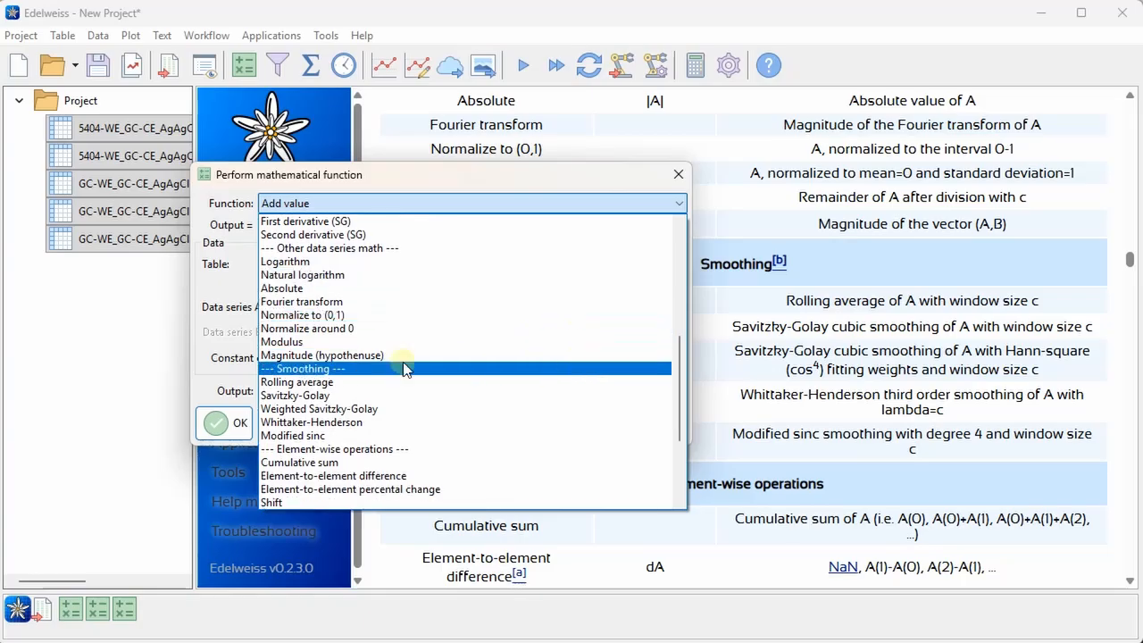
pyautogui.click(398, 412)
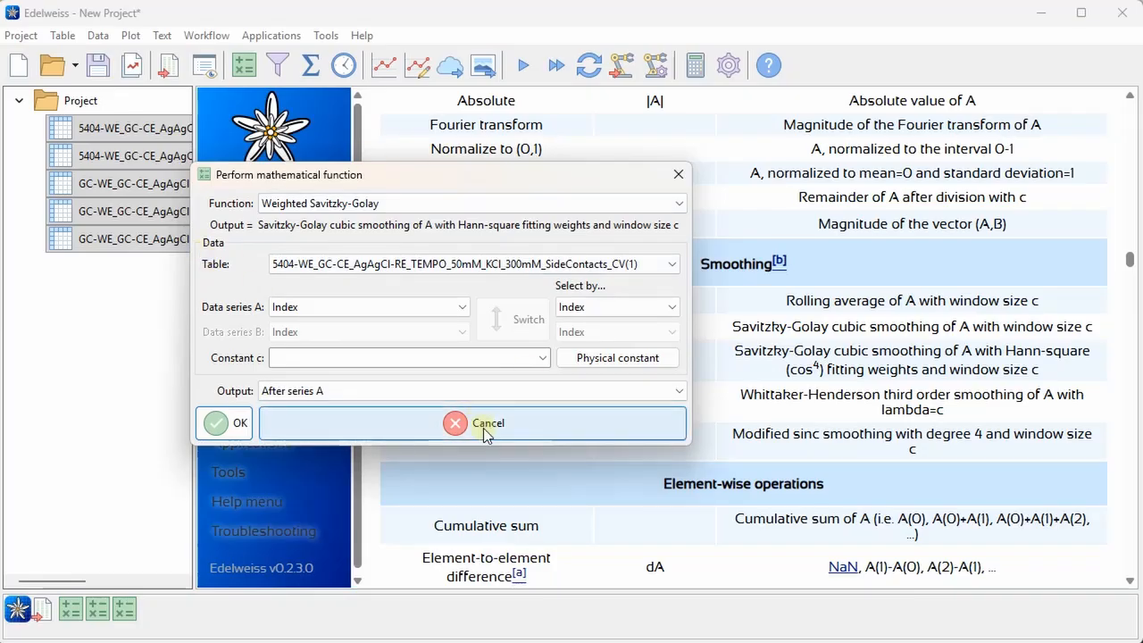
pyautogui.click(488, 433)
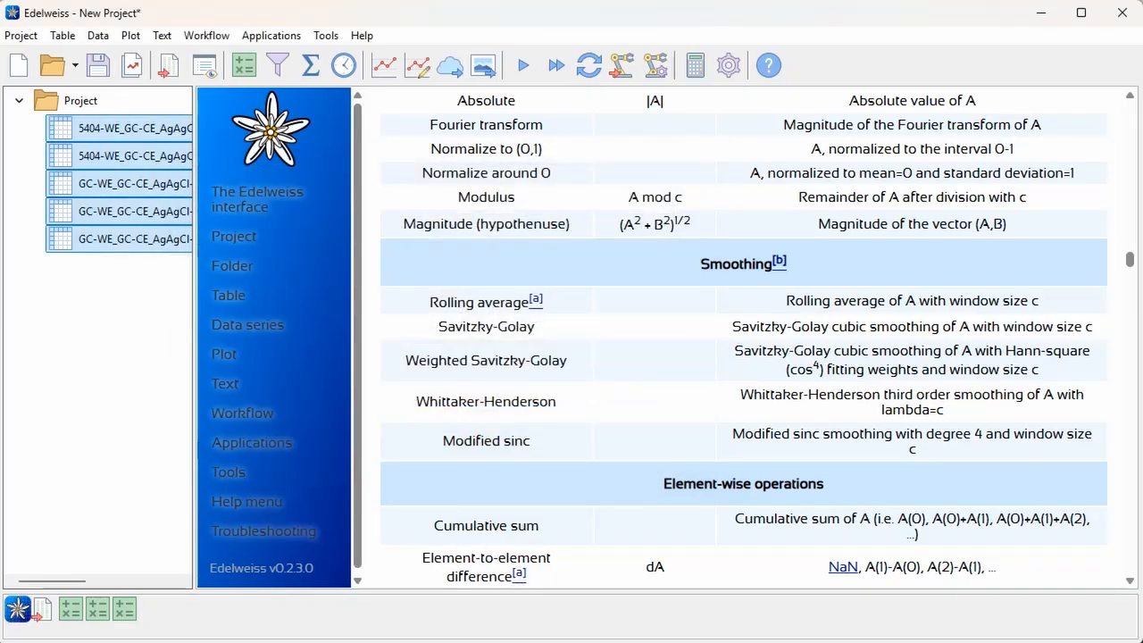
# Load the data file 04 250513 LiIn-LPSCl-Li LTOref 5MPa 25C OCP.mpr into the project
pyautogui.click(152, 134)
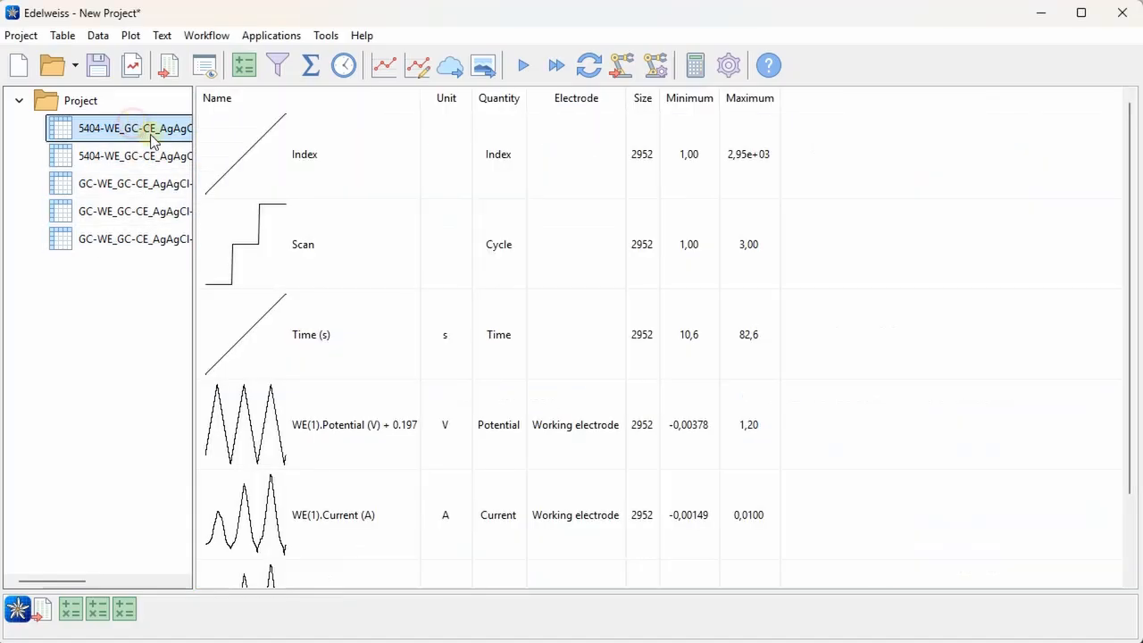
pyautogui.click(164, 67)
pyautogui.click(363, 268)
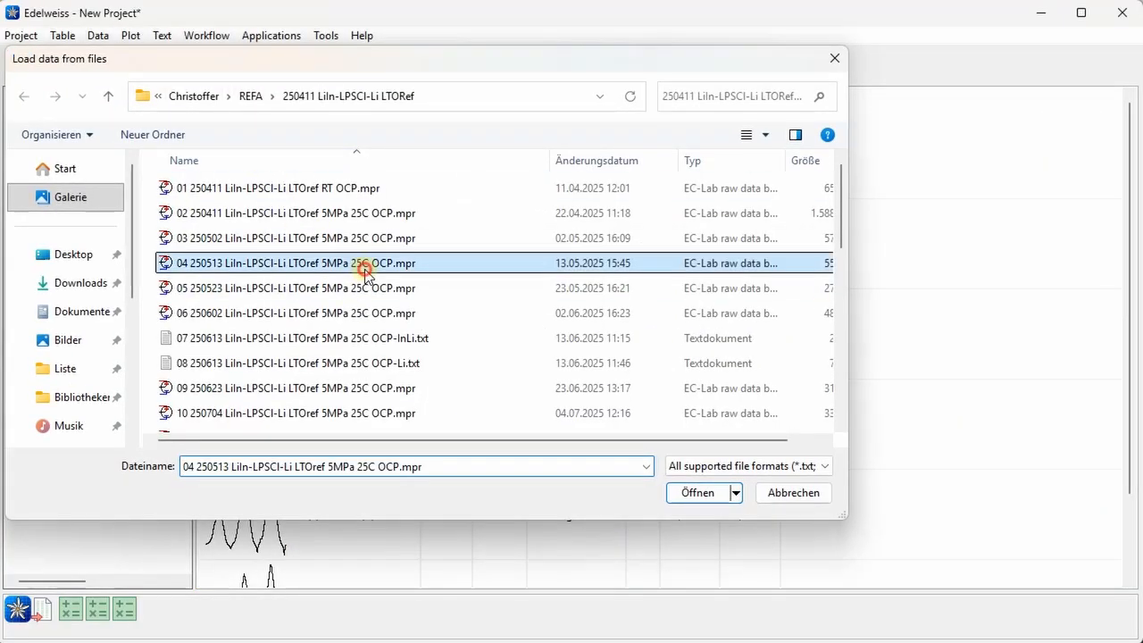
pyautogui.doubleClick(365, 268)
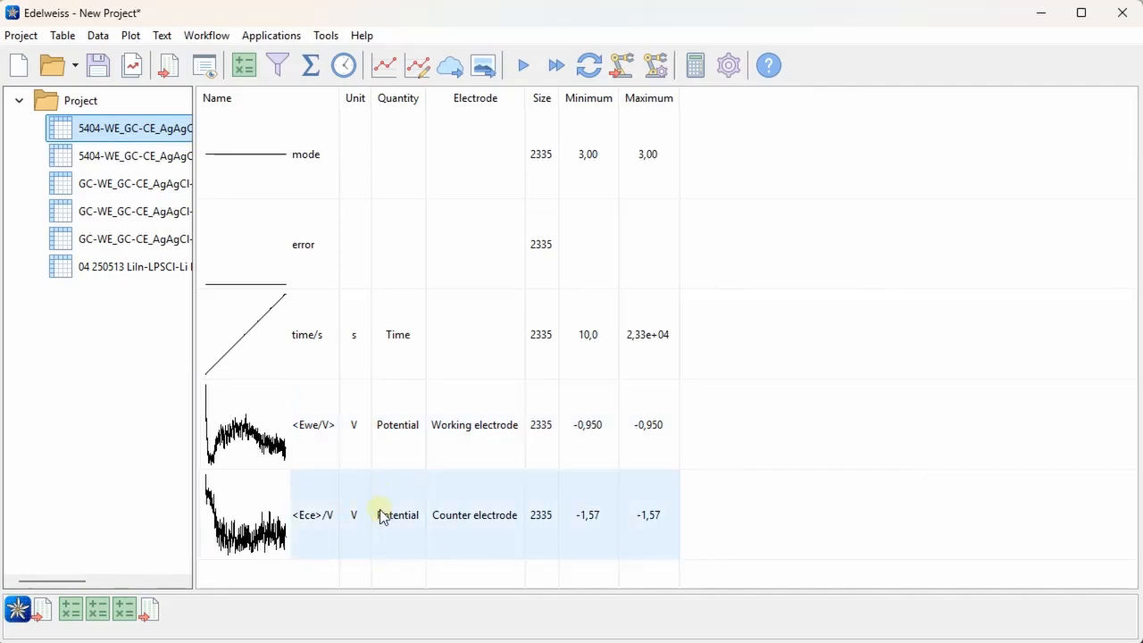
# Smooth the <Ewe/V> series with the Whittaker-Henderson algorithm at degree 2 and lambda 1000, placing the output after the input
pyautogui.click(378, 427)
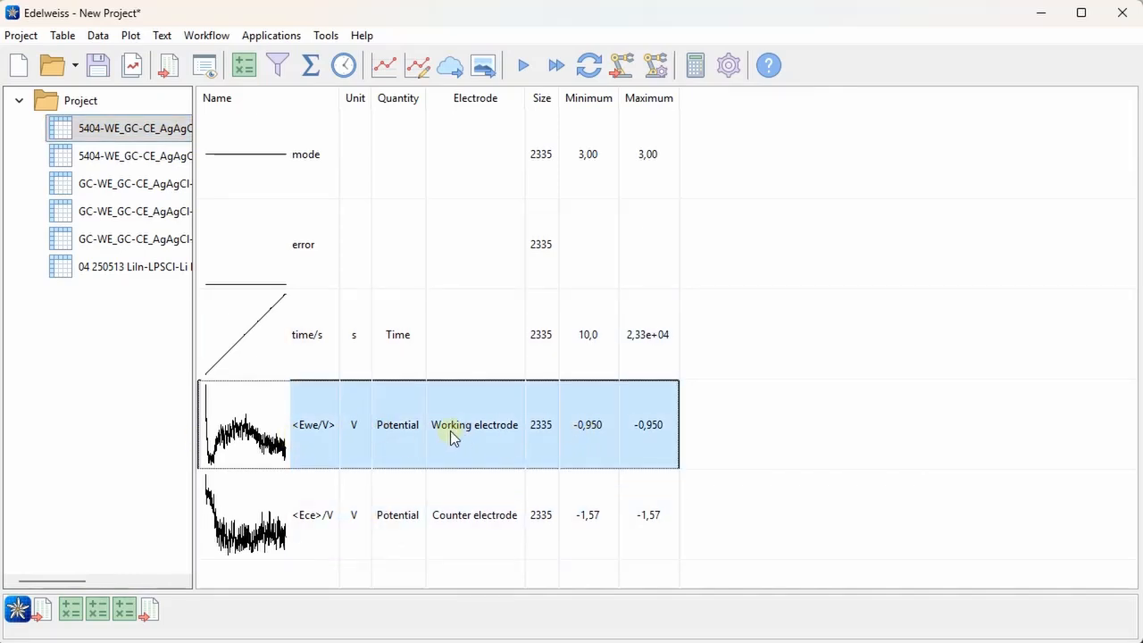
pyautogui.click(97, 35)
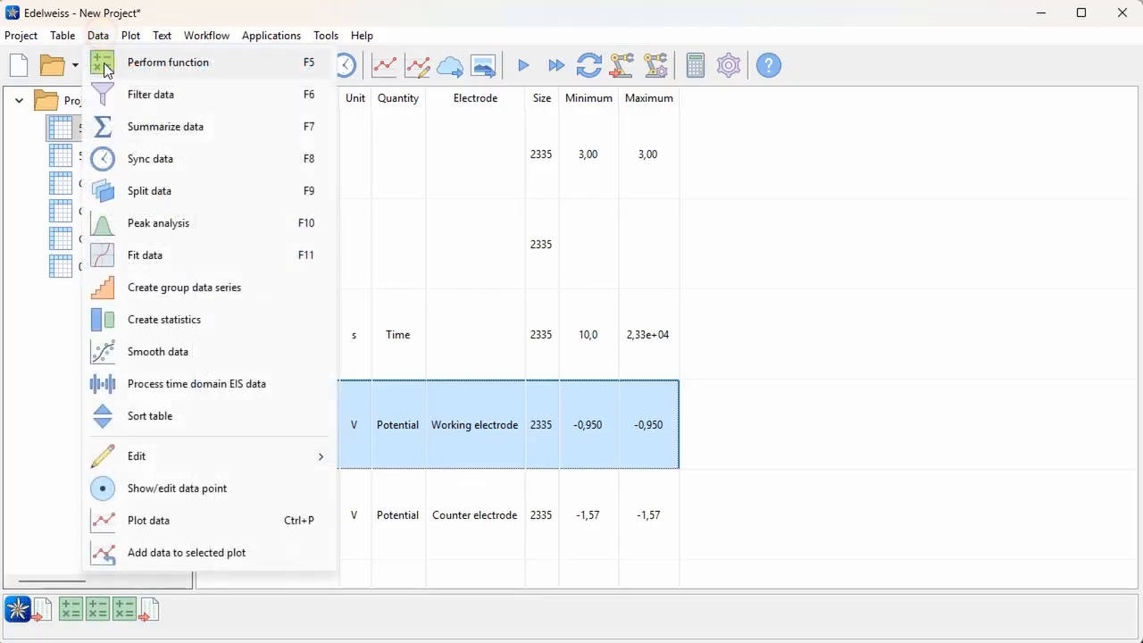
pyautogui.click(269, 351)
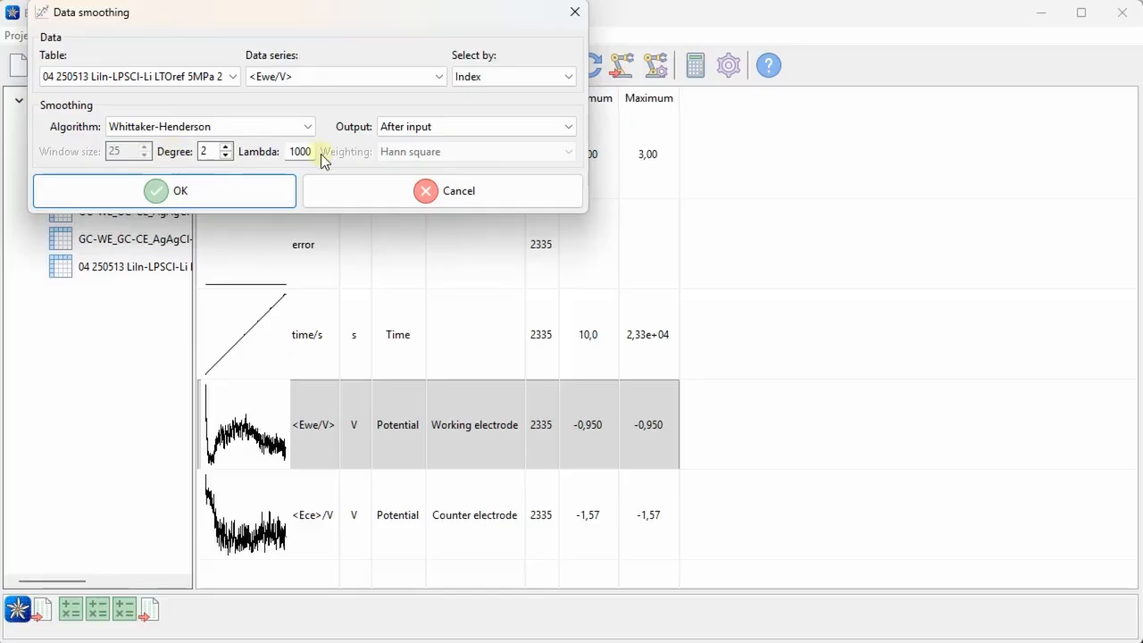
pyautogui.click(295, 133)
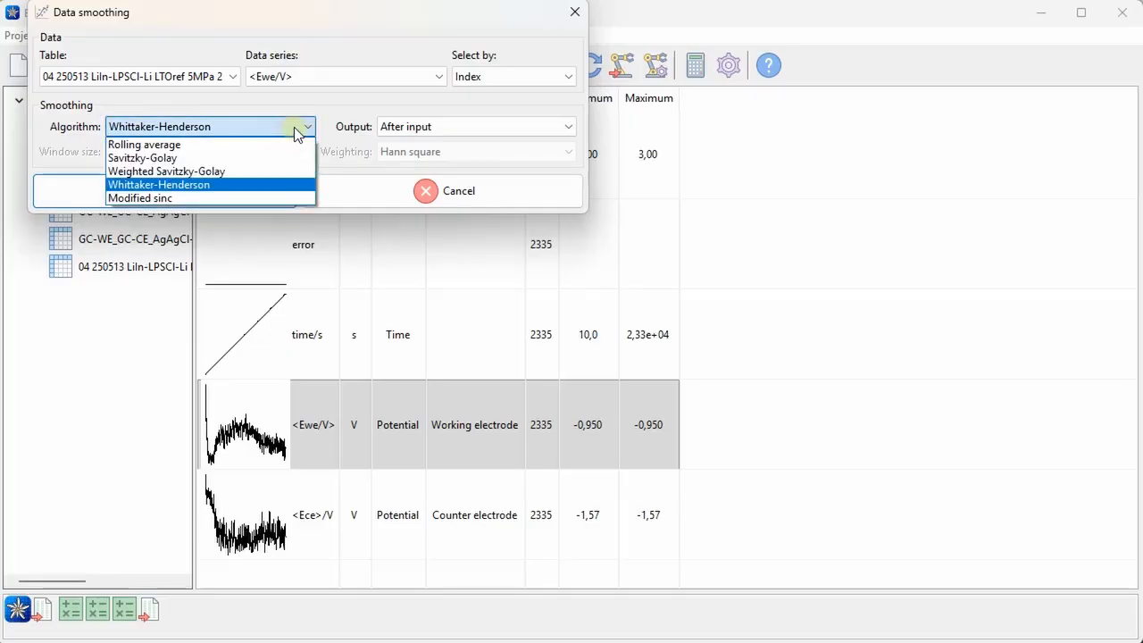
pyautogui.click(298, 132)
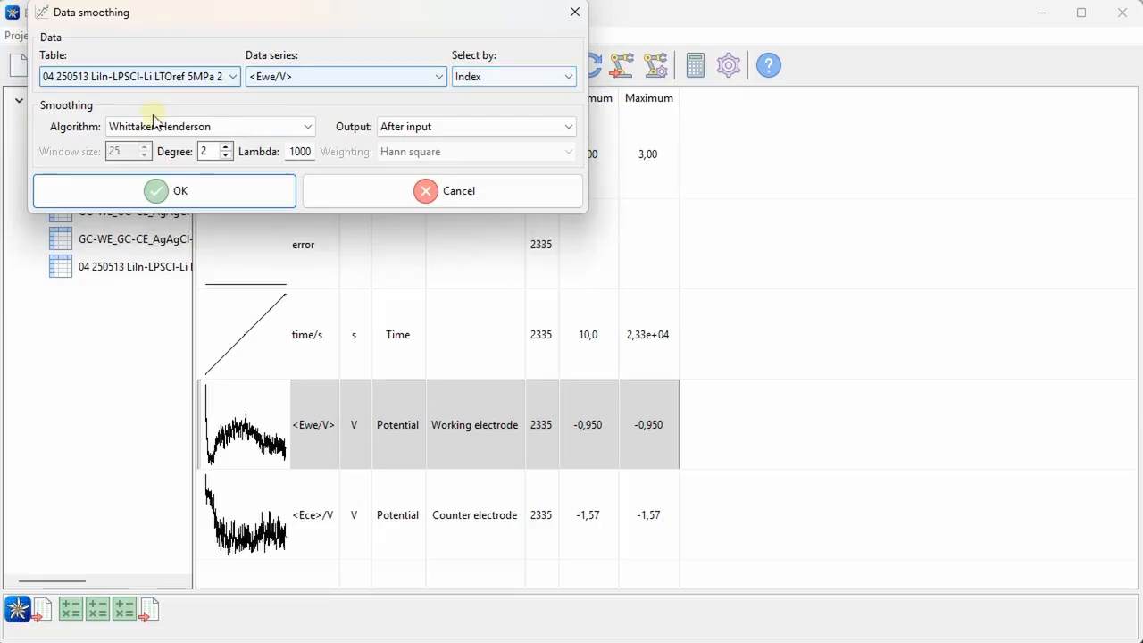
pyautogui.click(459, 121)
pyautogui.click(456, 120)
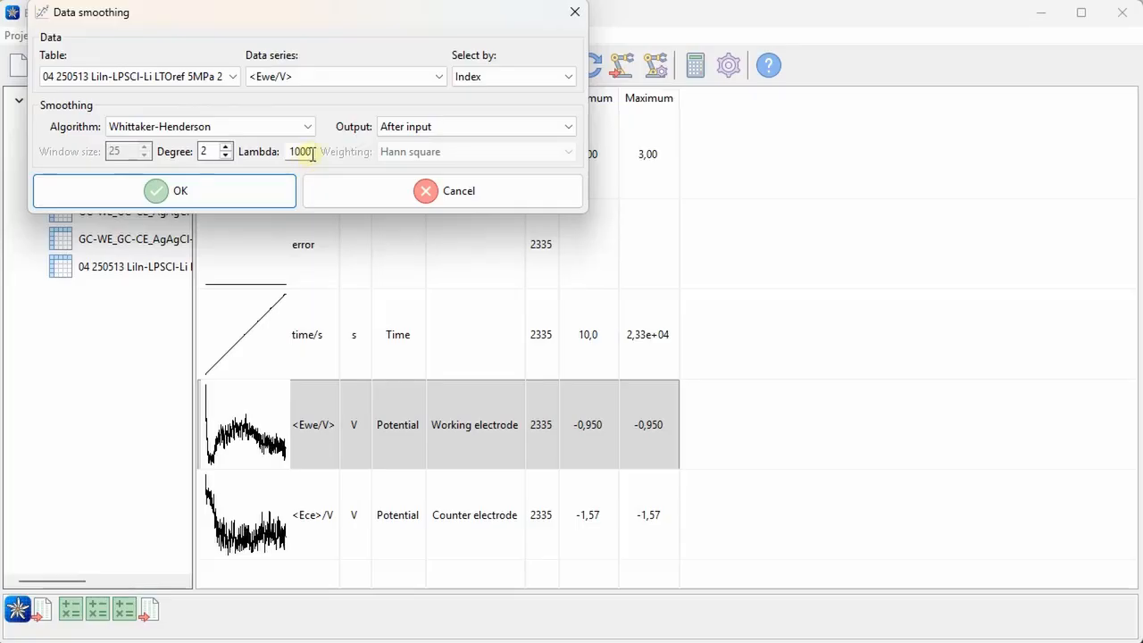
pyautogui.click(203, 188)
pyautogui.click(509, 509)
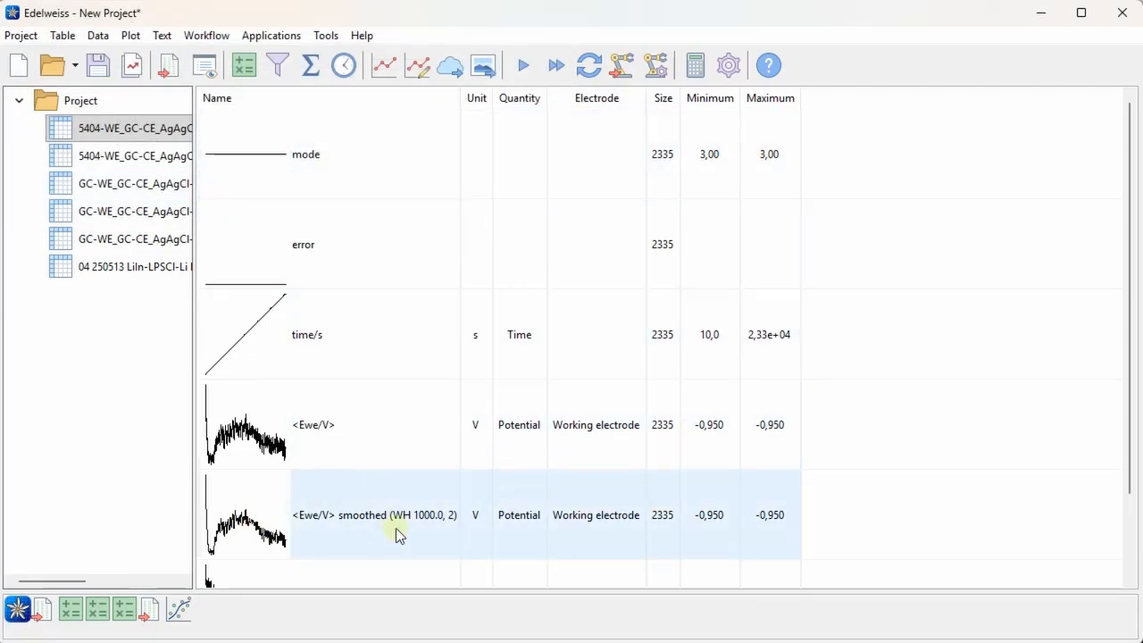
pyautogui.click(248, 462)
pyautogui.click(365, 527)
pyautogui.click(336, 442)
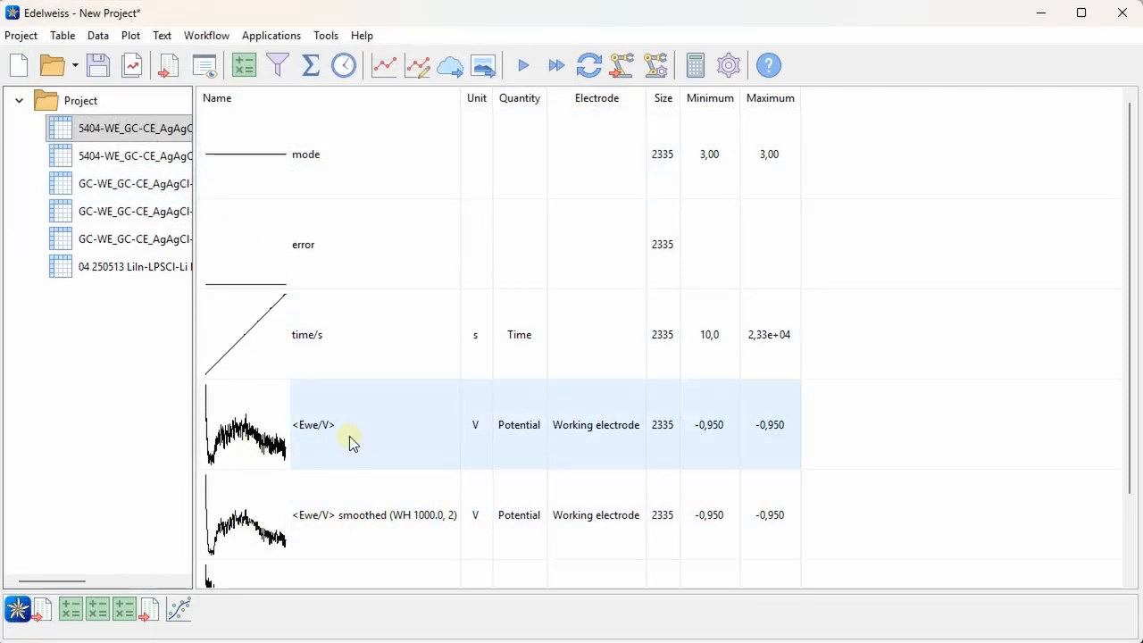
# Smooth the original <Ewe/V> series again with Whittaker-Henderson at degree 2, with lambda set to 1000000
pyautogui.click(363, 437)
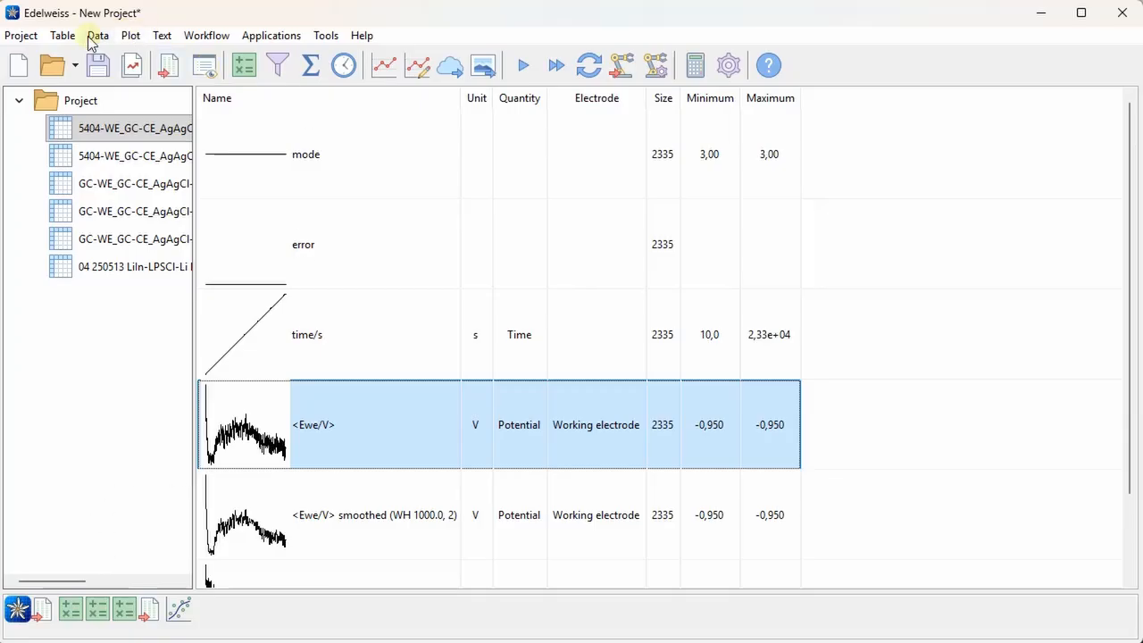
pyautogui.click(97, 34)
pyautogui.click(249, 351)
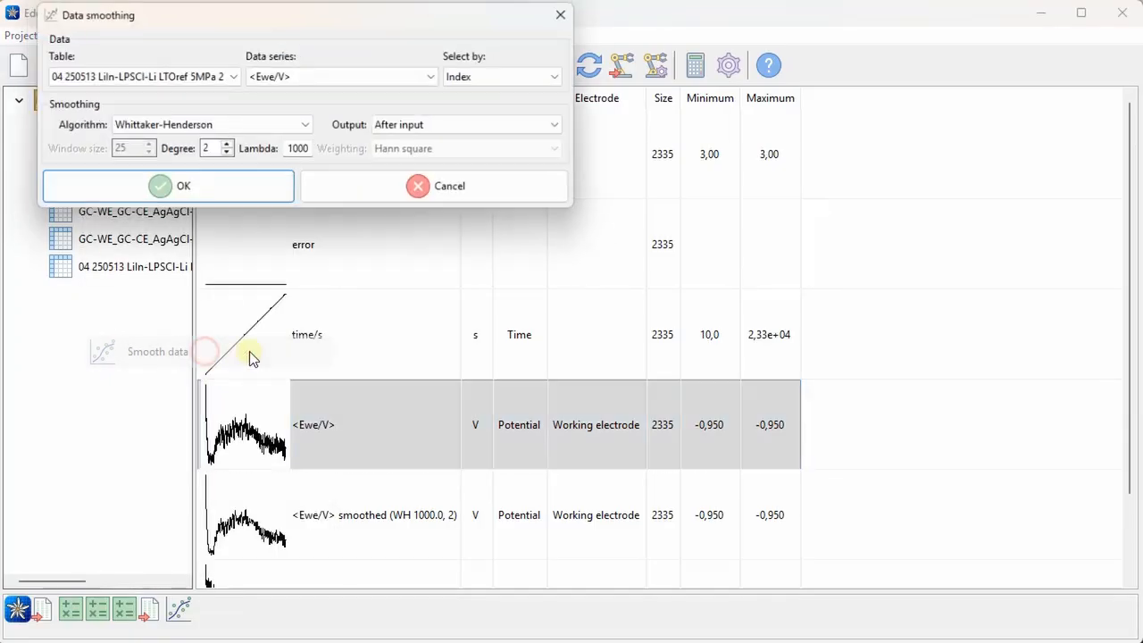
pyautogui.click(308, 151)
pyautogui.write('000')
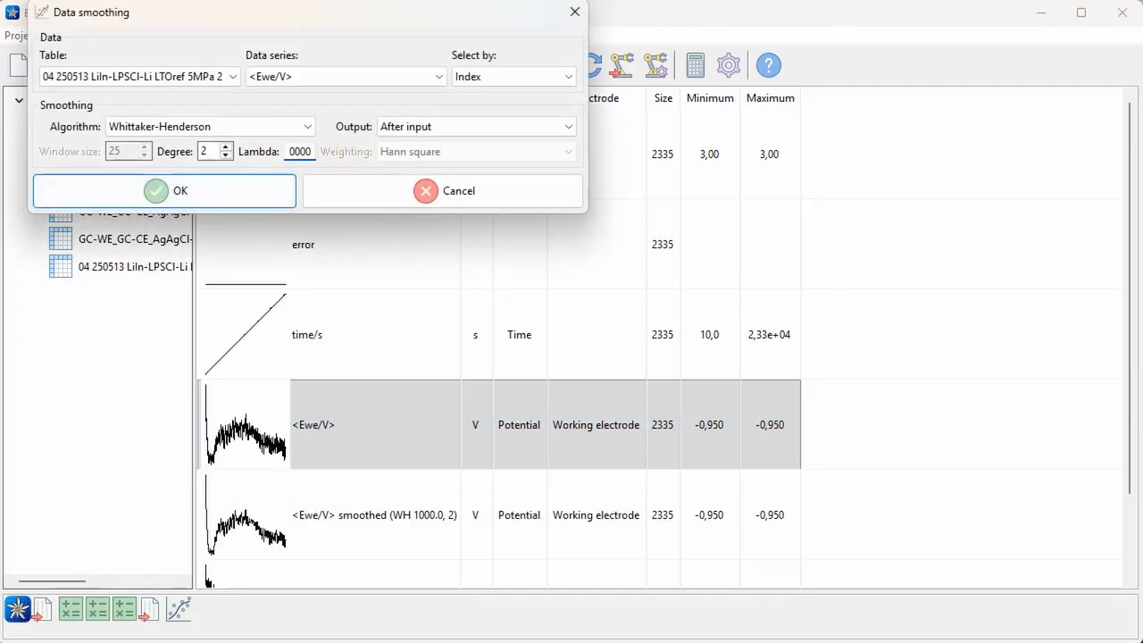
pyautogui.press('Return')
# Plot the original <Ewe/V> series and its two smoothed versions against time/s
pyautogui.scroll(-2, 429, 304)
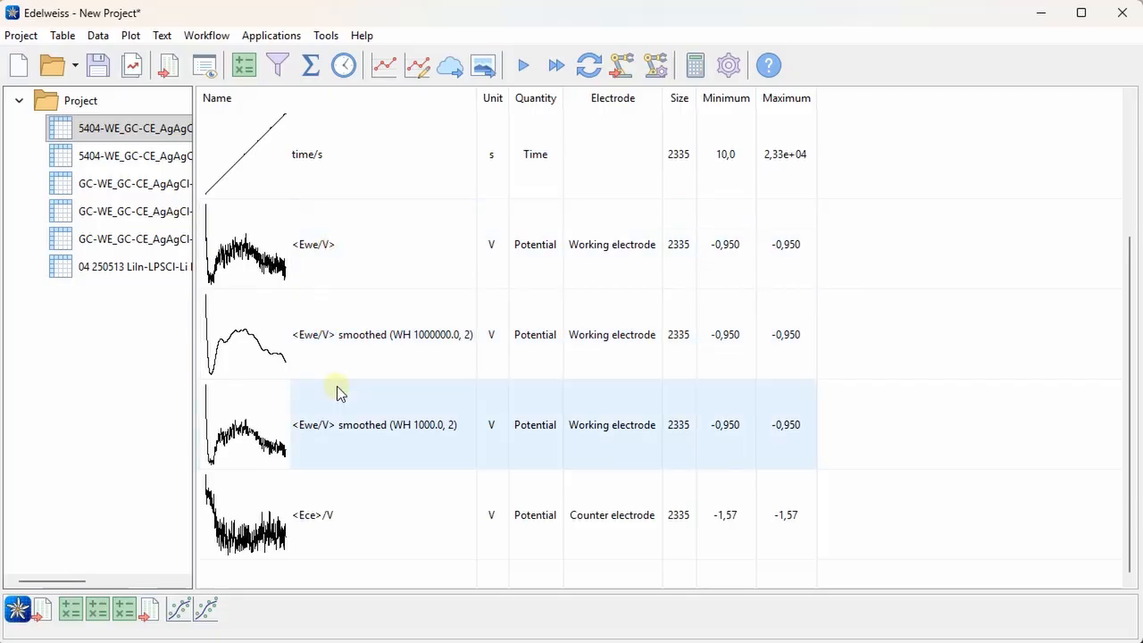
pyautogui.click(324, 188)
pyautogui.keyDown('shift'); pyautogui.click(348, 398); pyautogui.keyUp('shift')
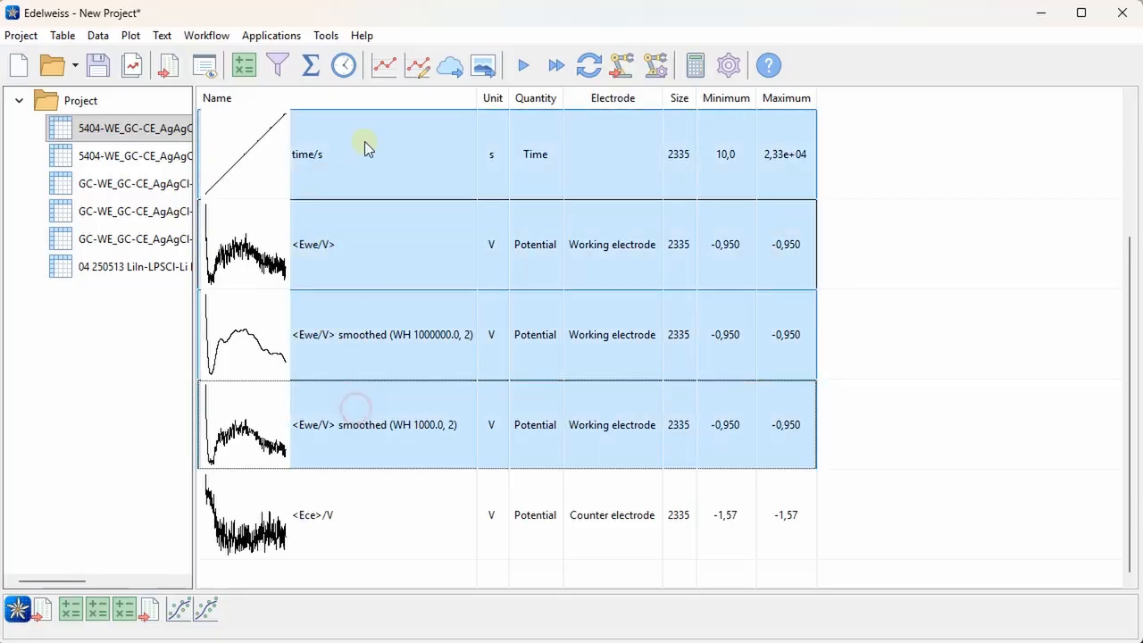
pyautogui.click(384, 66)
pyautogui.click(214, 424)
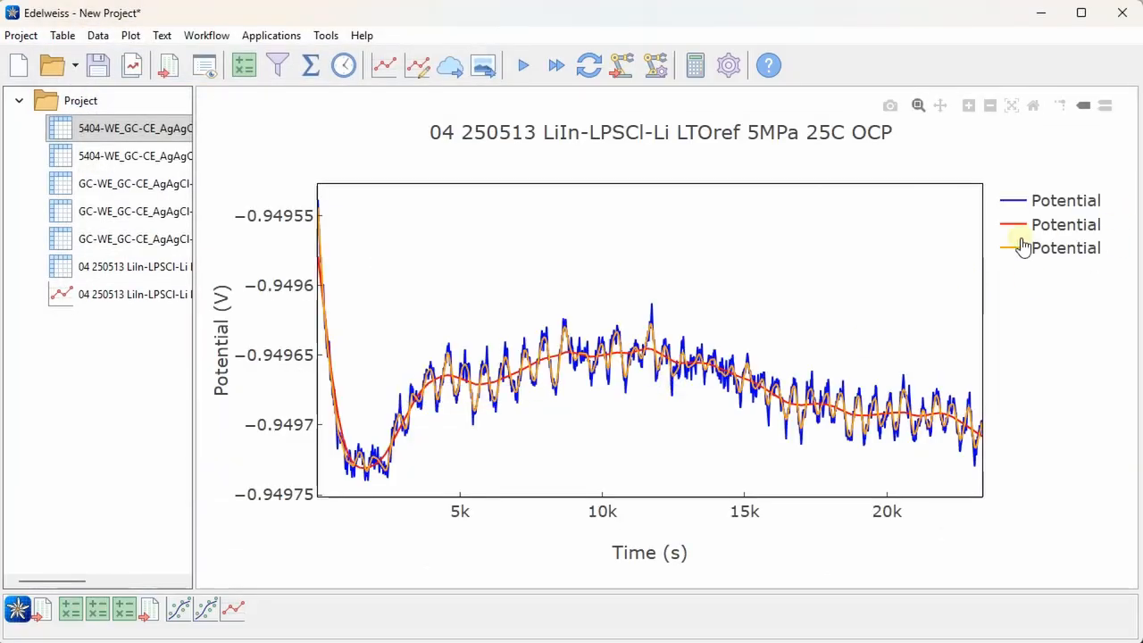
# Compare the raw potential with each smoothed trace by toggling the smoothed traces and zooming into roughly 13.4k to 15k s and back out
pyautogui.click(1018, 234)
pyautogui.click(1034, 255)
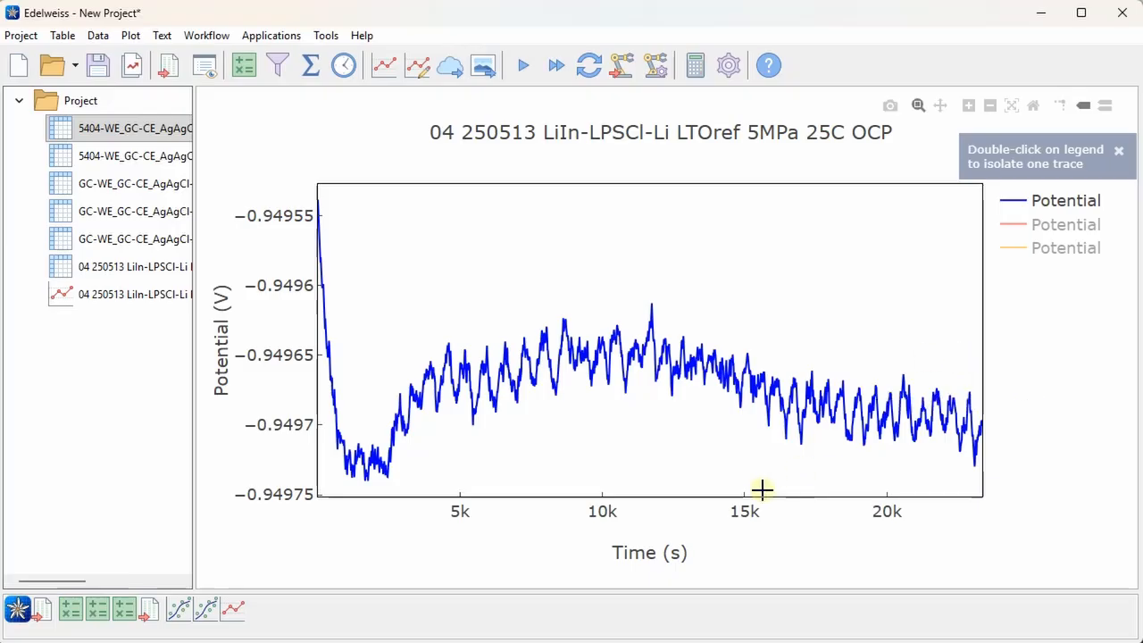
pyautogui.click(1030, 257)
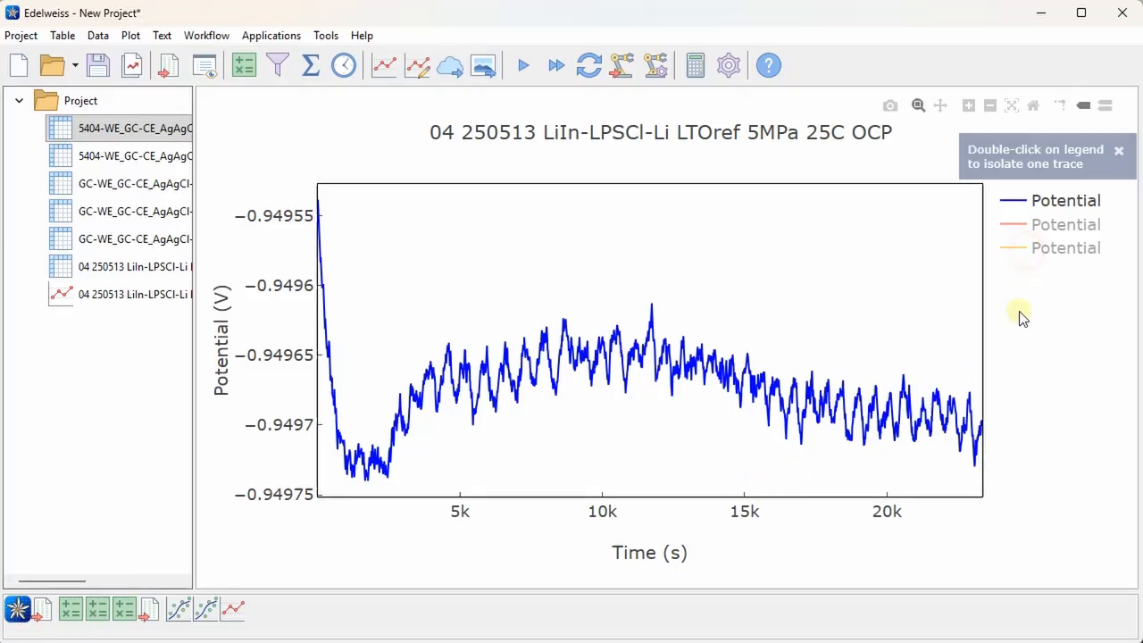
pyautogui.moveTo(742, 341); pyautogui.dragTo(699, 380)
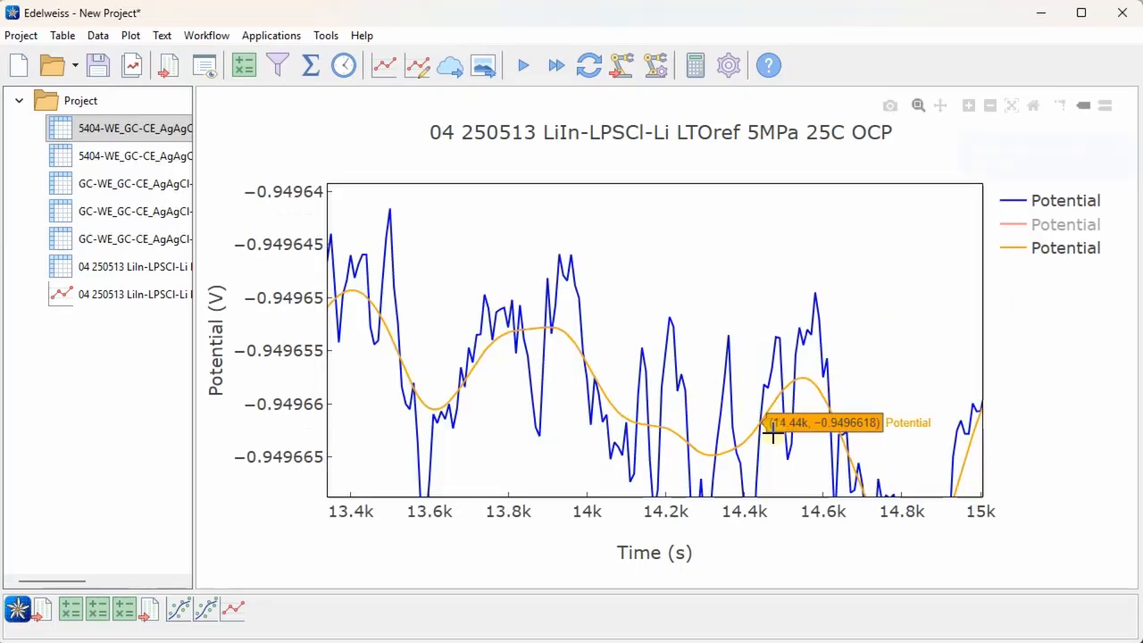
pyautogui.click(1024, 231)
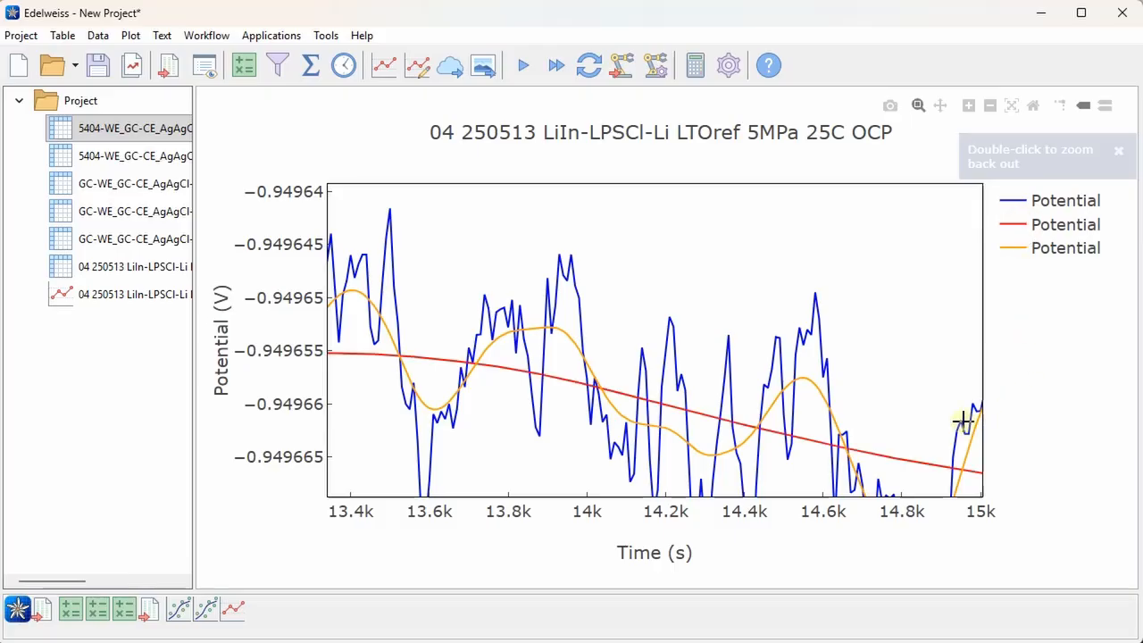
pyautogui.doubleClick(668, 294)
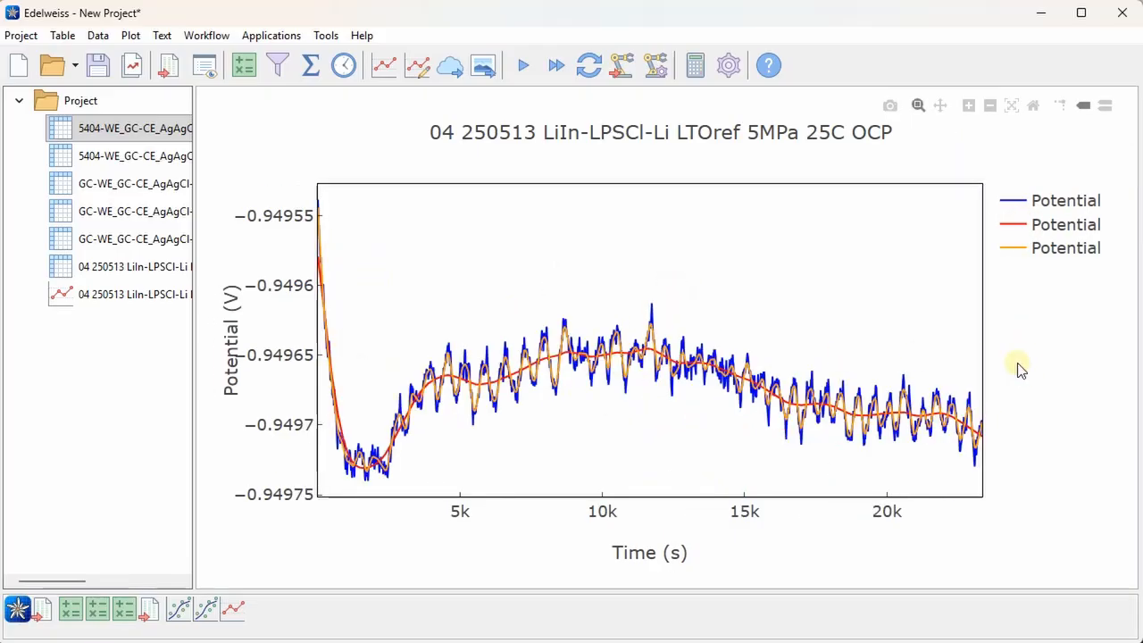
pyautogui.click(1025, 252)
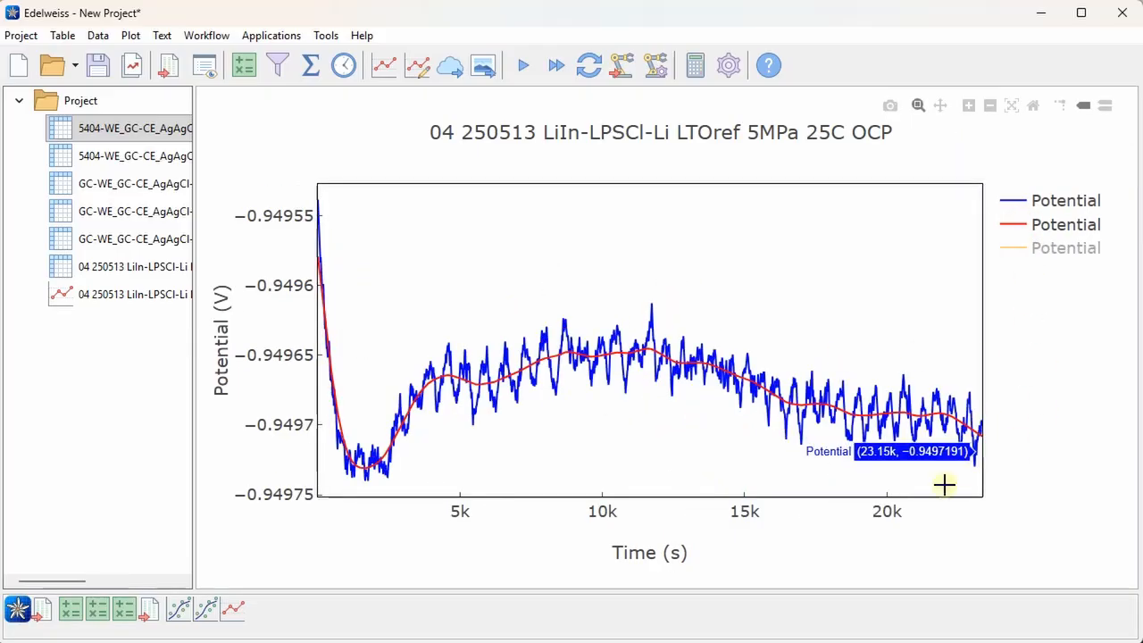